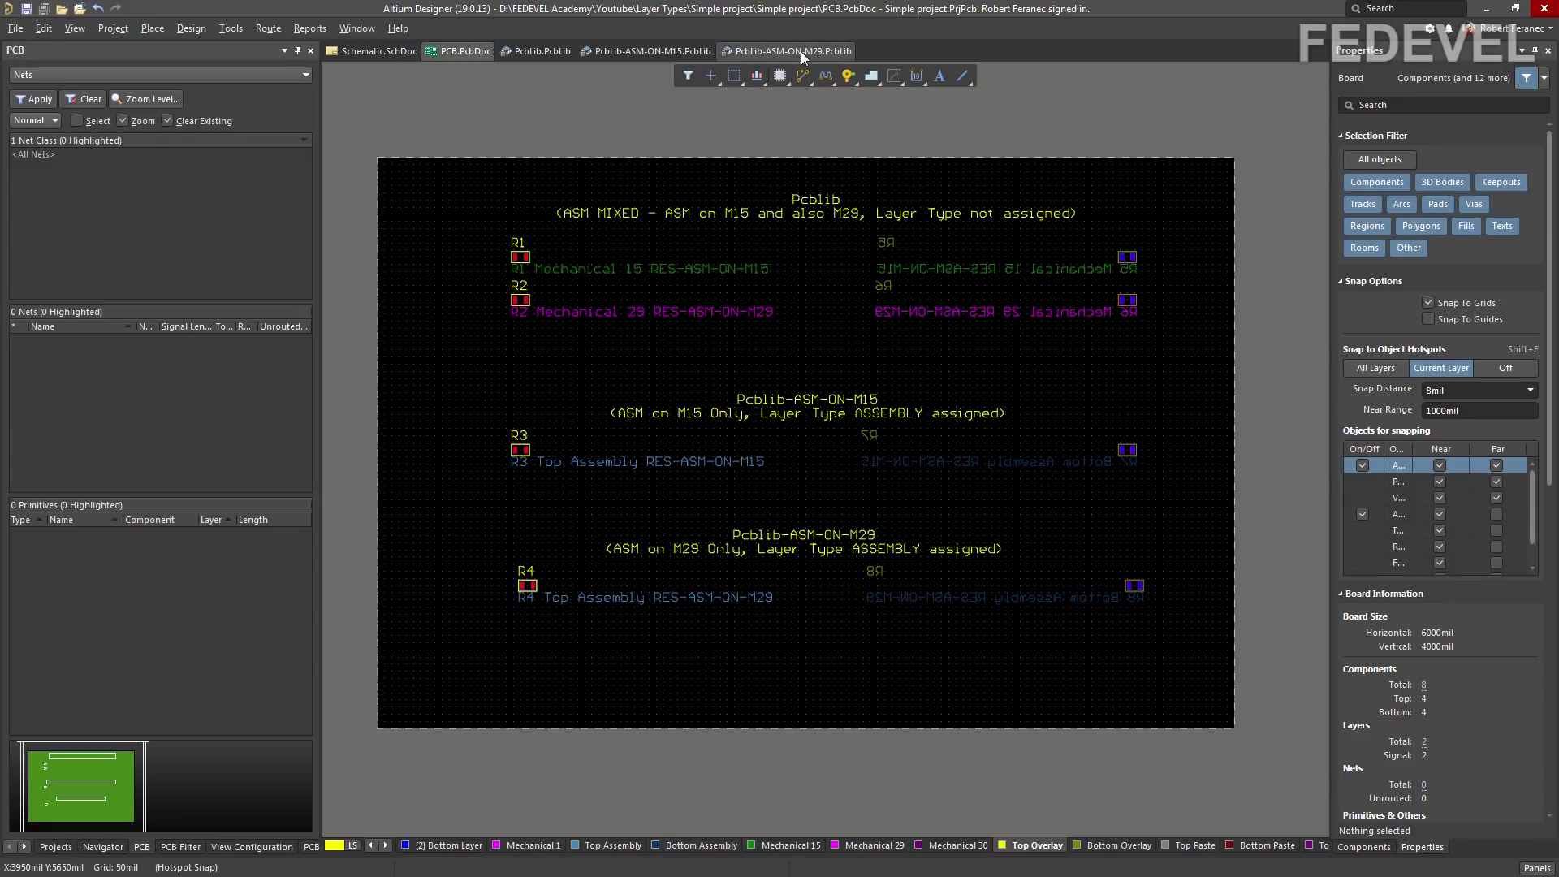
- Review the resistor footprints in PcbLib, PcbLib-ASM-ON-M15 and PcbLib-ASM-ON-M29, and return to the PCB document
{"action": "left_click", "coordinate": [533, 51]}
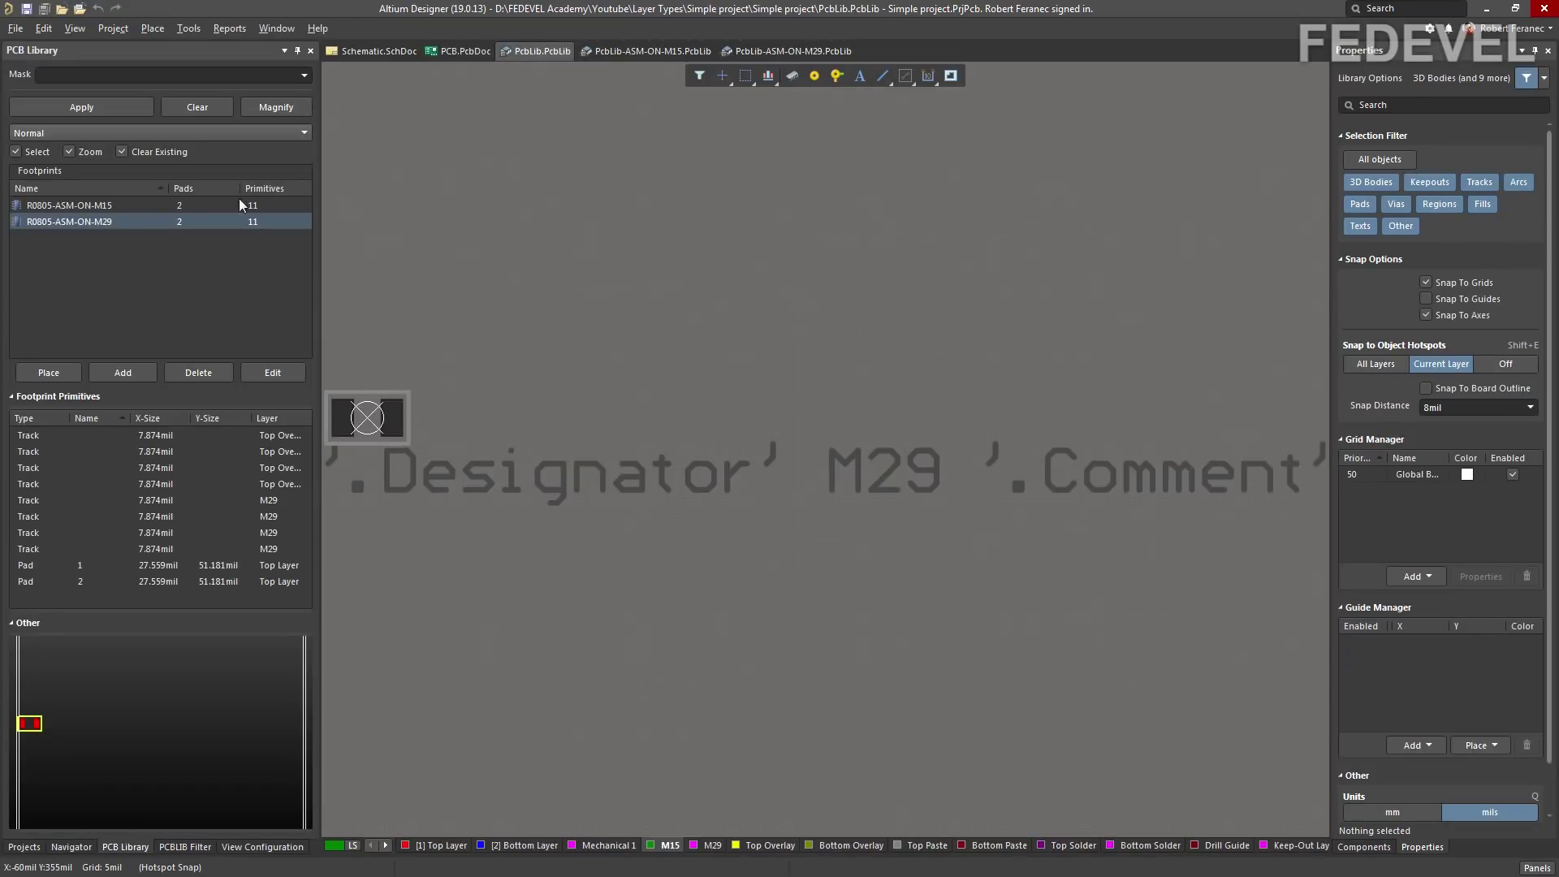
{"action": "left_click", "coordinate": [71, 206]}
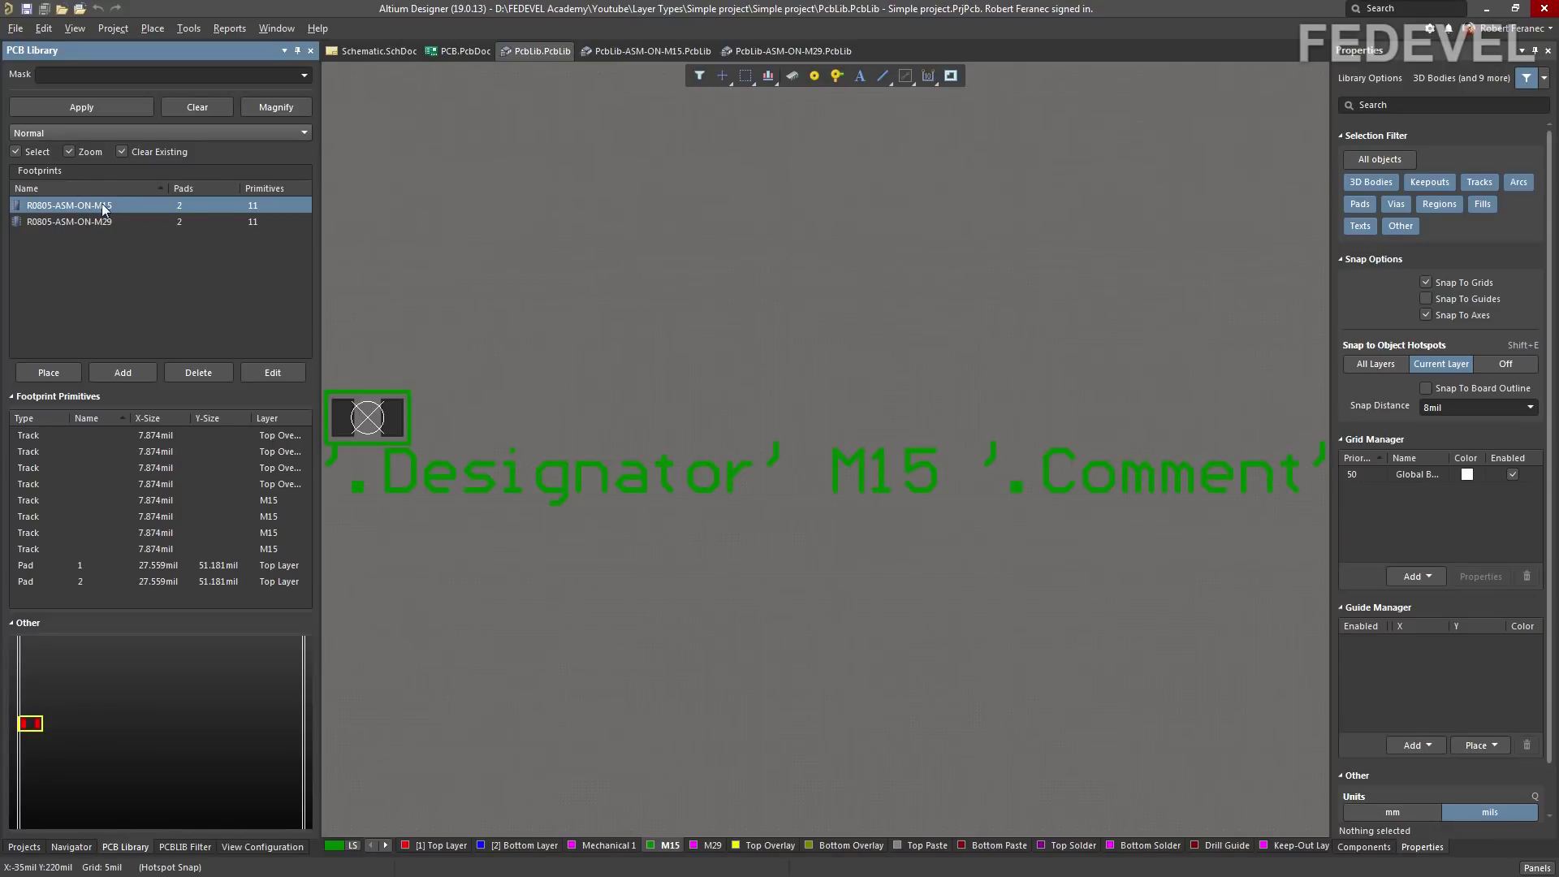
{"action": "left_click", "coordinate": [88, 222]}
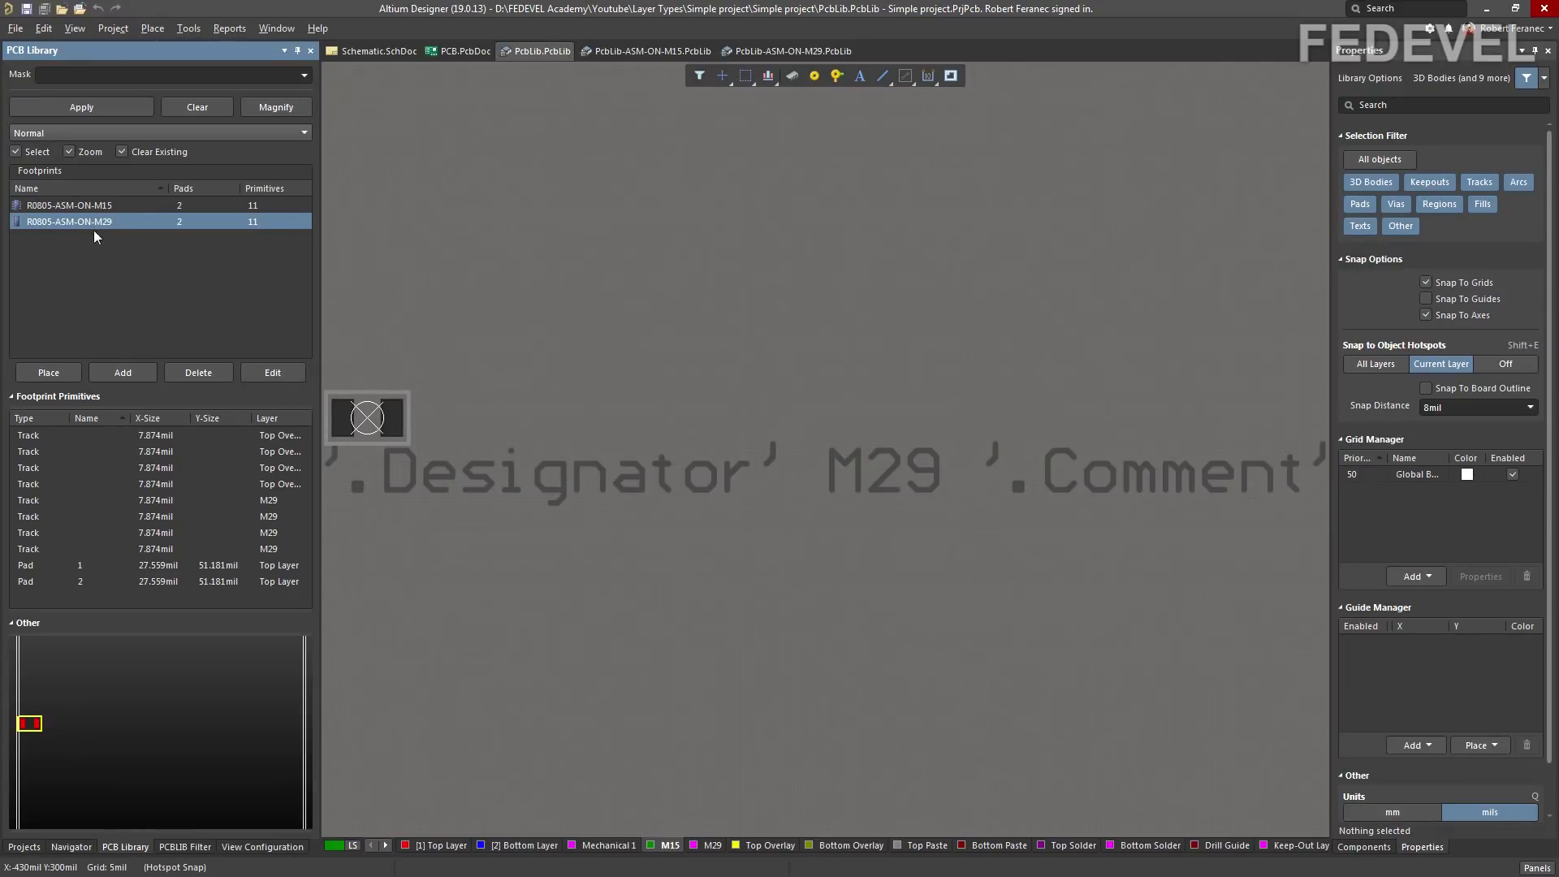
{"action": "left_click", "coordinate": [640, 52]}
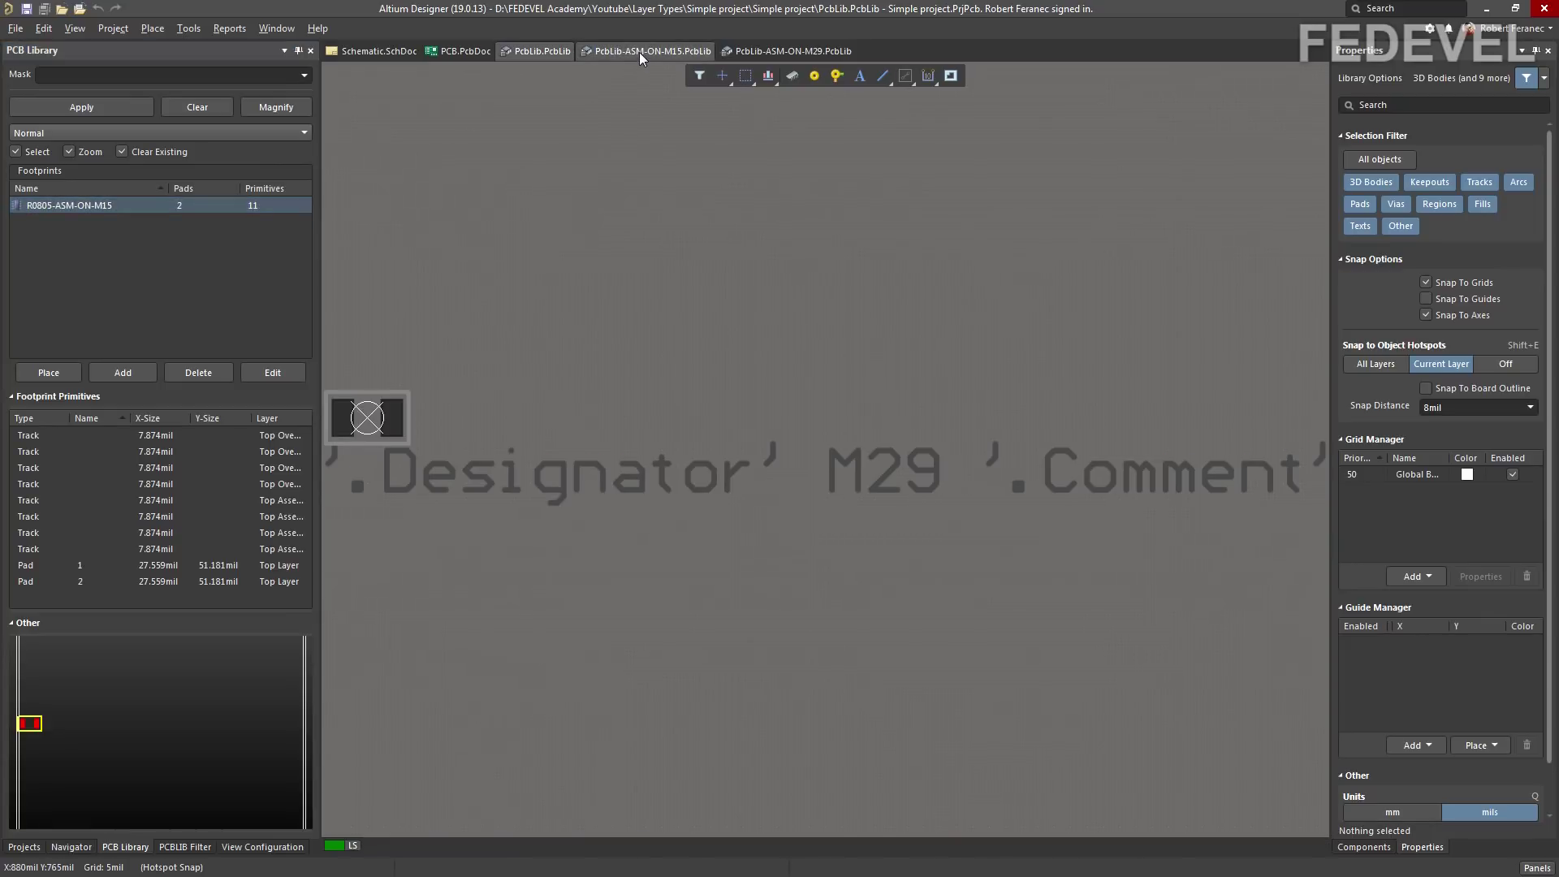
{"action": "left_click", "coordinate": [129, 205]}
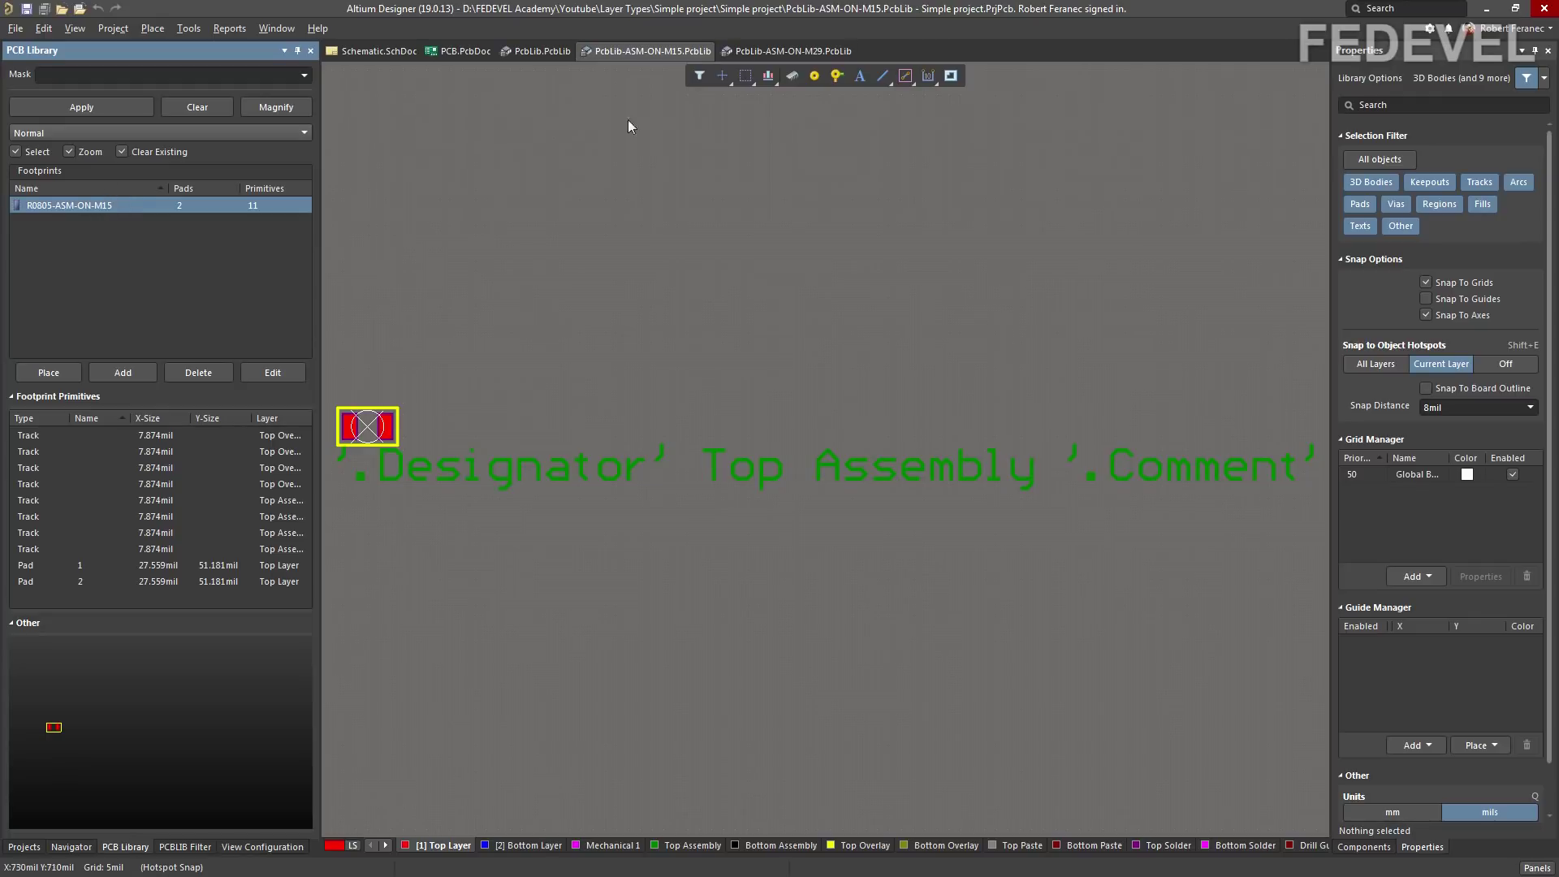
{"action": "left_click", "coordinate": [786, 49]}
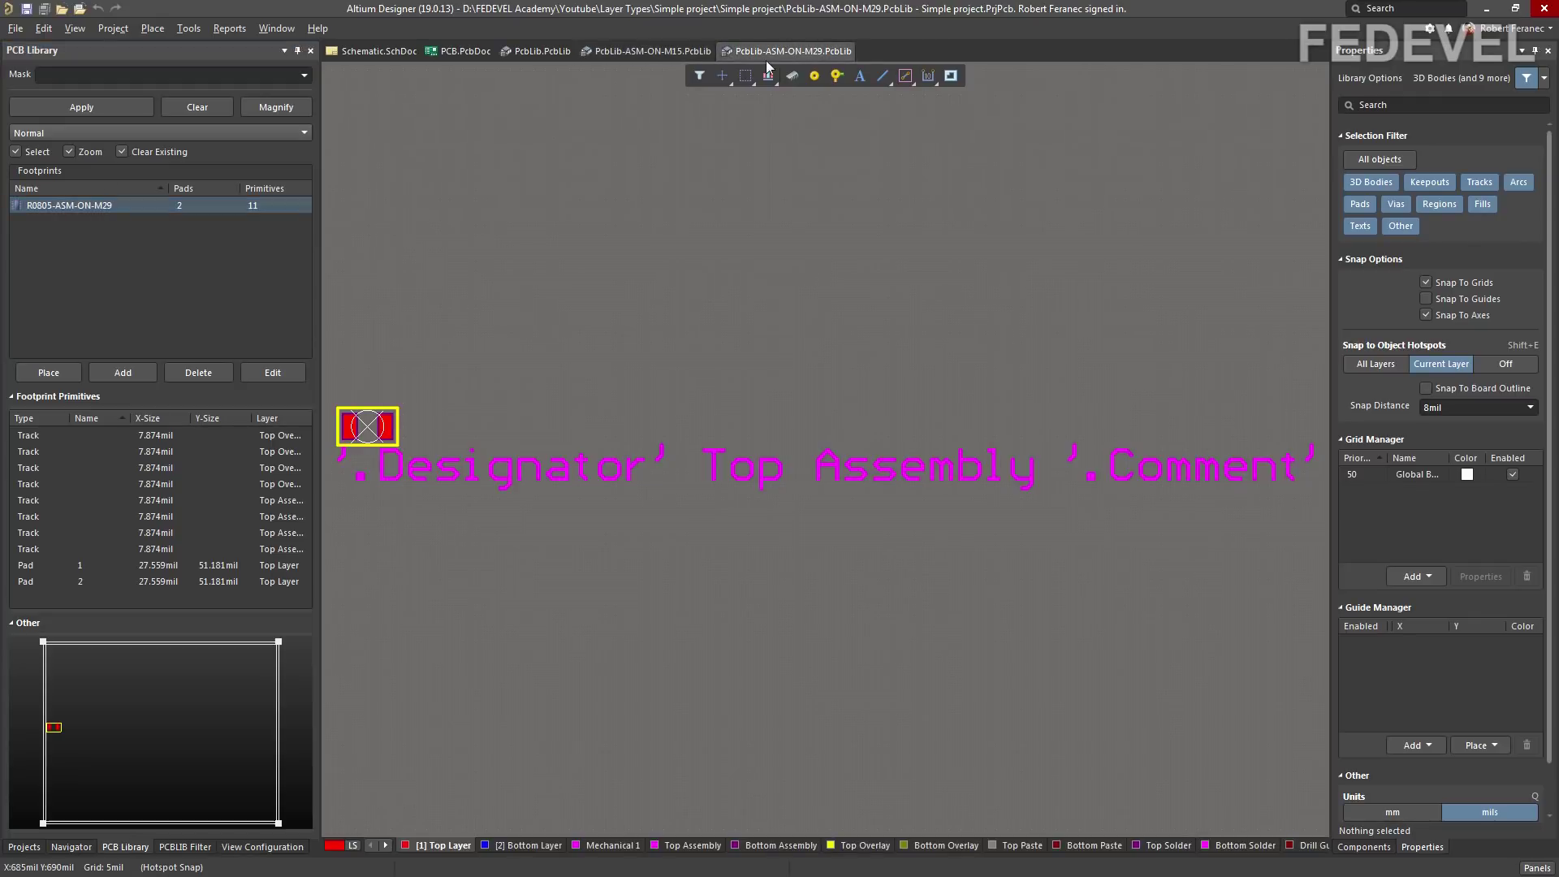
{"action": "left_click", "coordinate": [91, 206]}
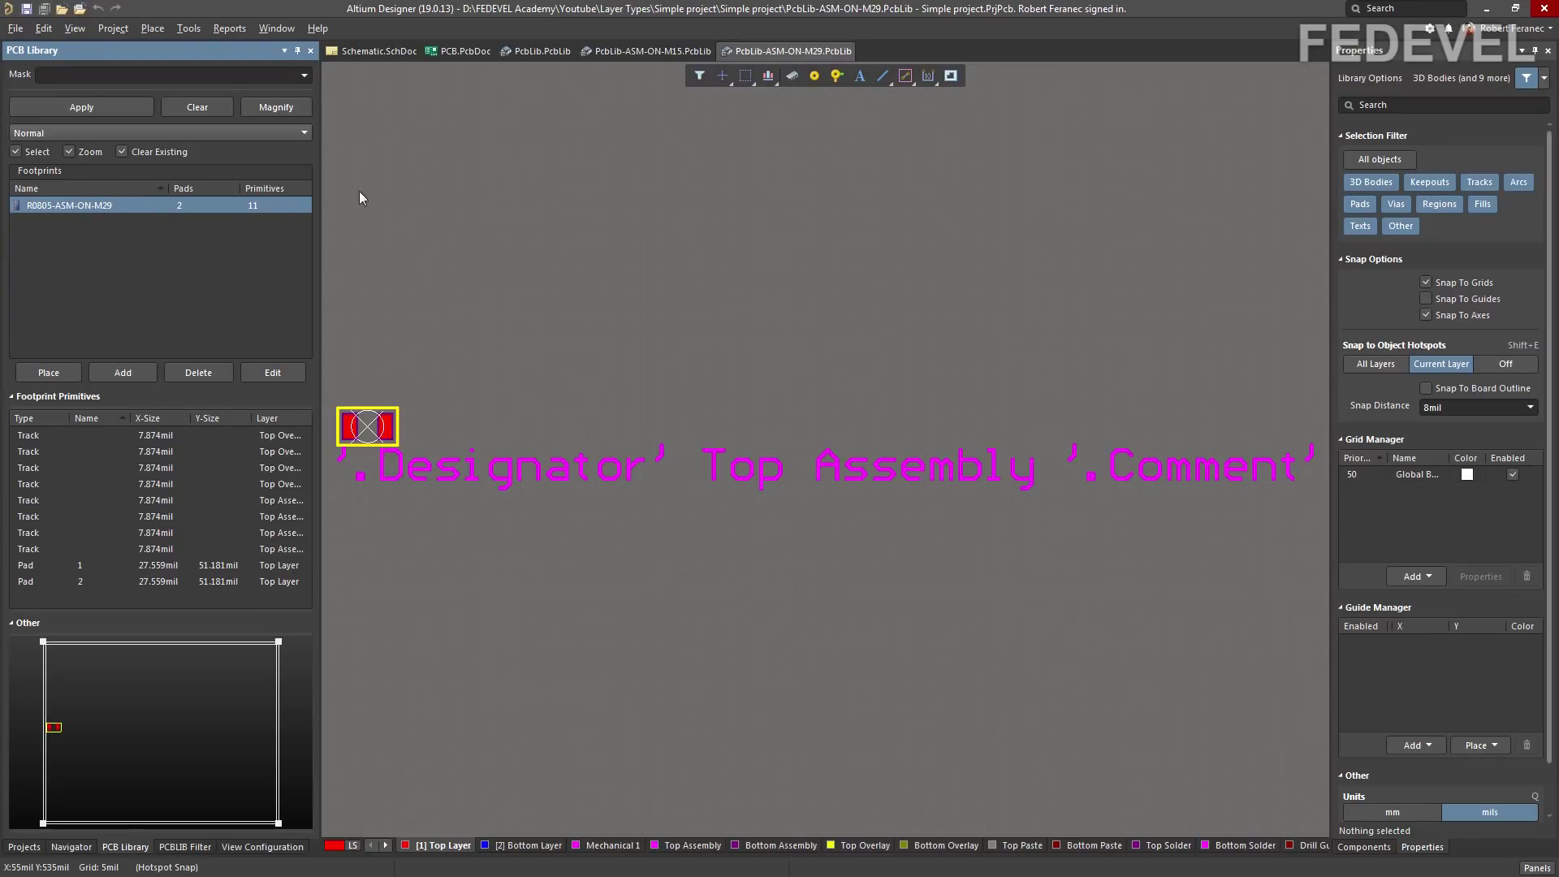
{"action": "left_click", "coordinate": [463, 52]}
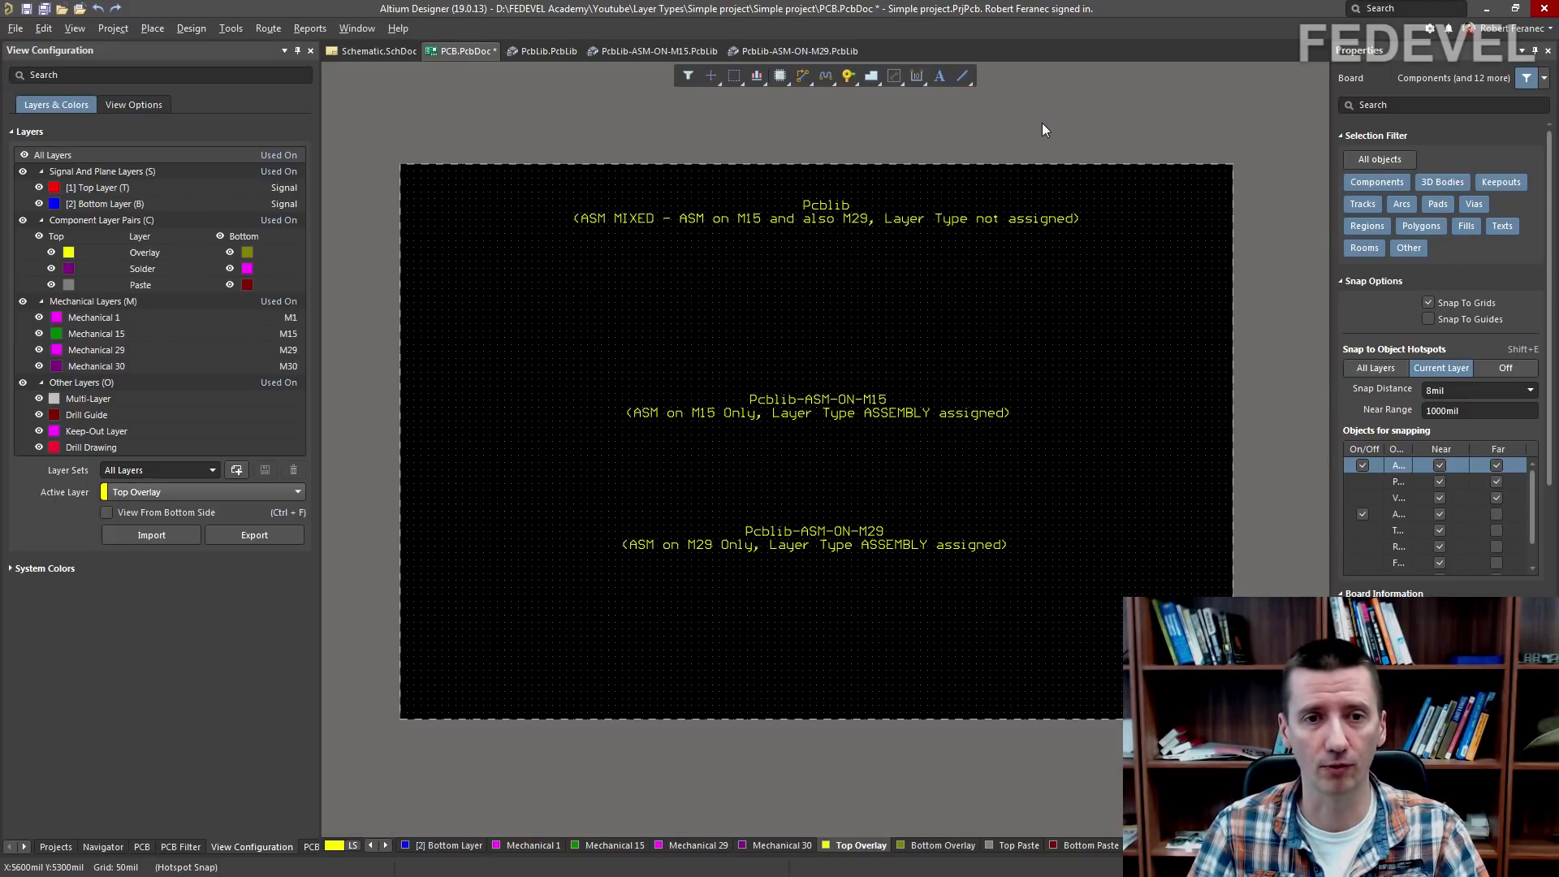
- Compare the mechanical layers carrying the assembly text in the R0805 footprints of all three PCB libraries
{"action": "left_click", "coordinate": [542, 49]}
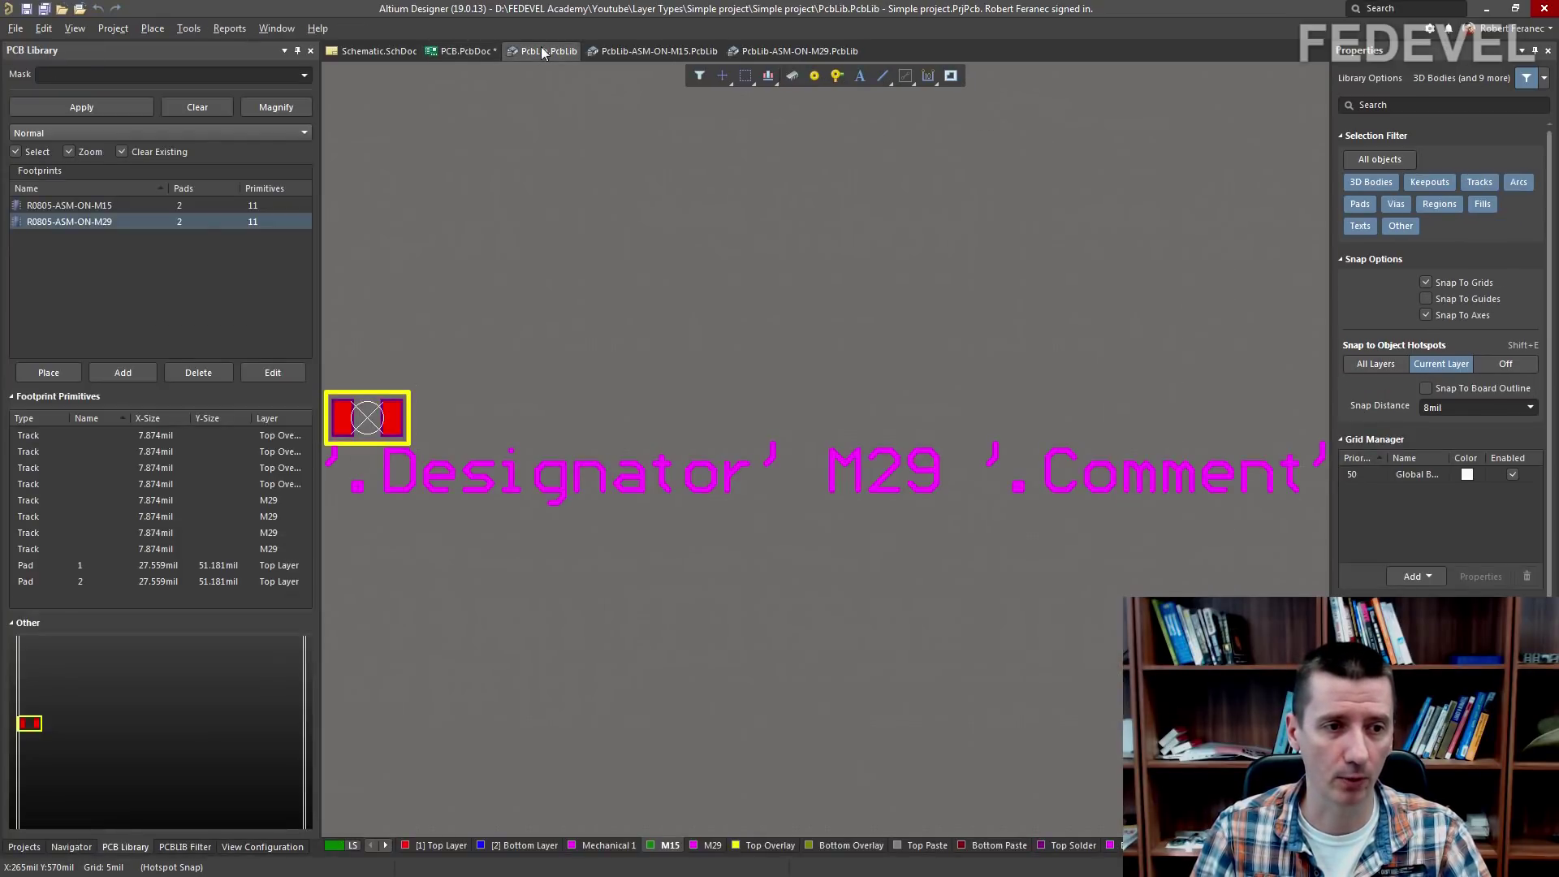
{"action": "left_click", "coordinate": [94, 204]}
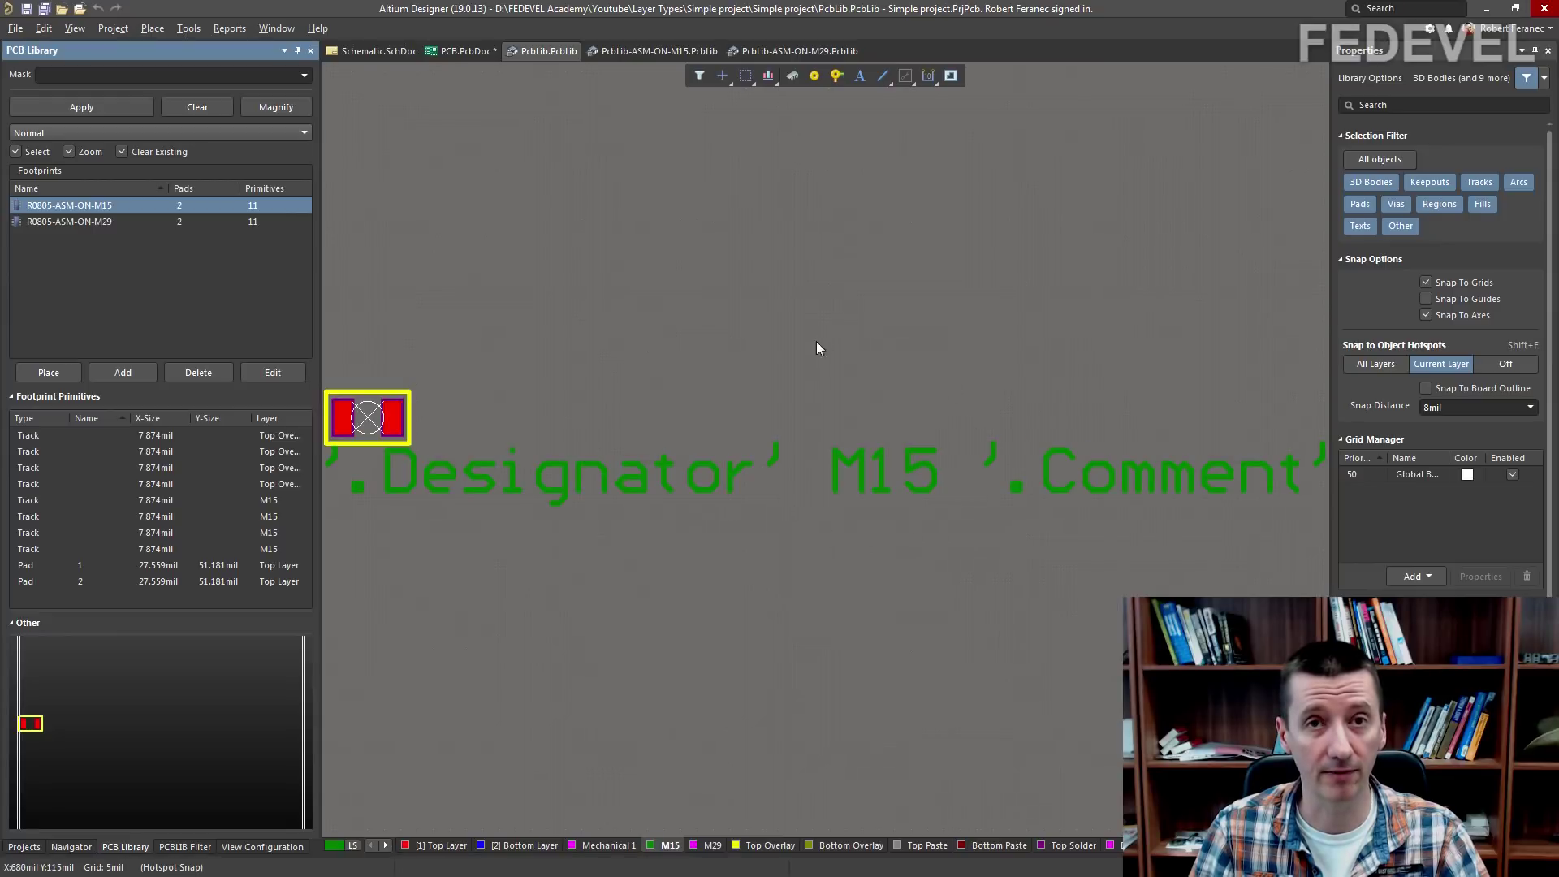
{"action": "left_click", "coordinate": [100, 221]}
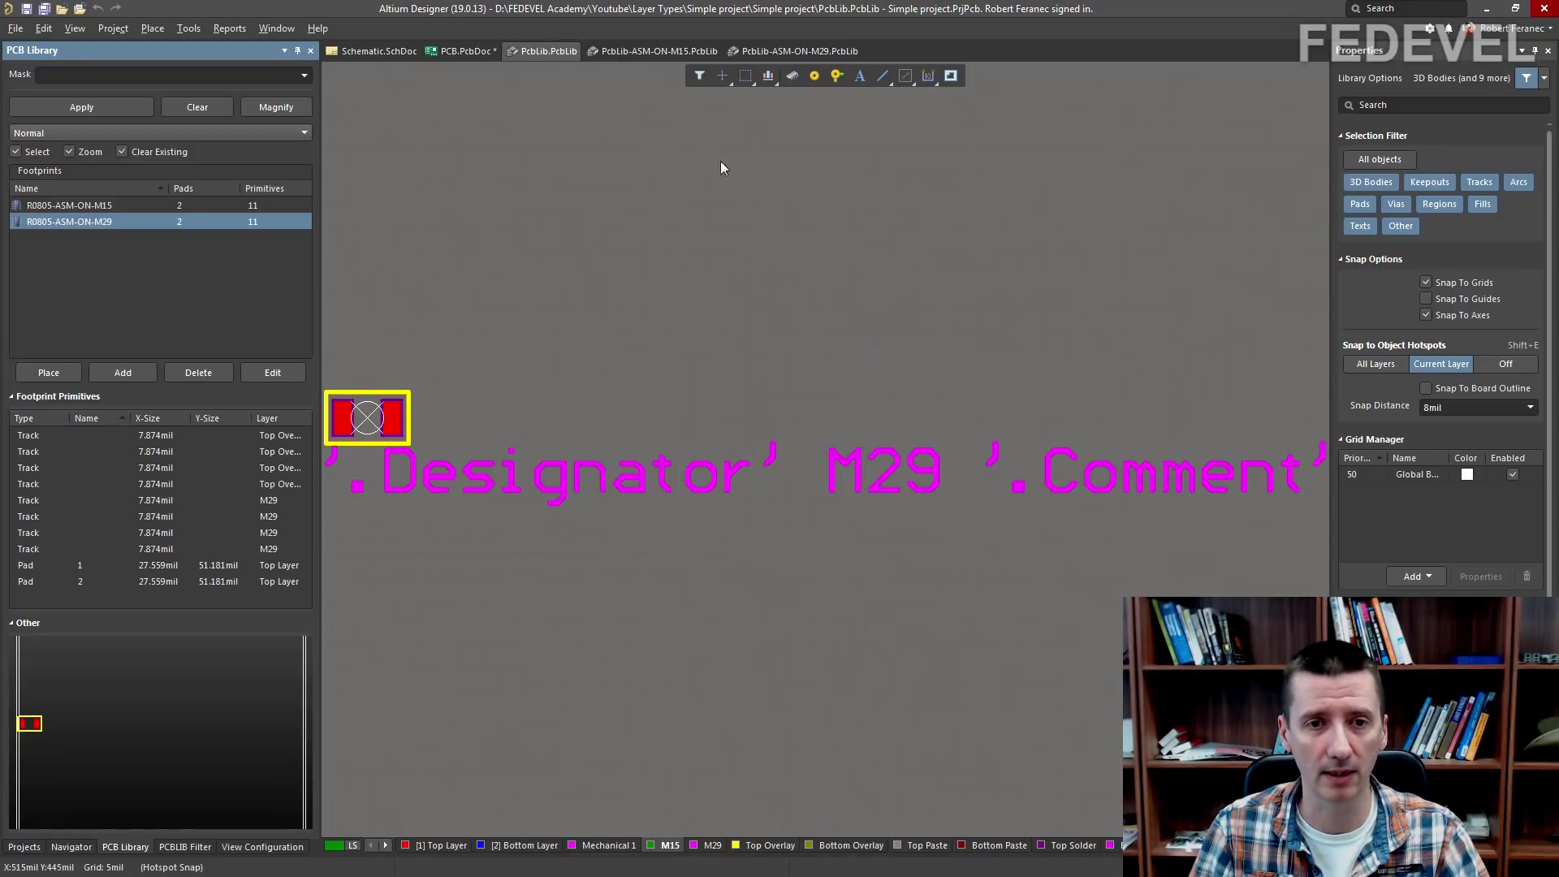
{"action": "left_click", "coordinate": [653, 52]}
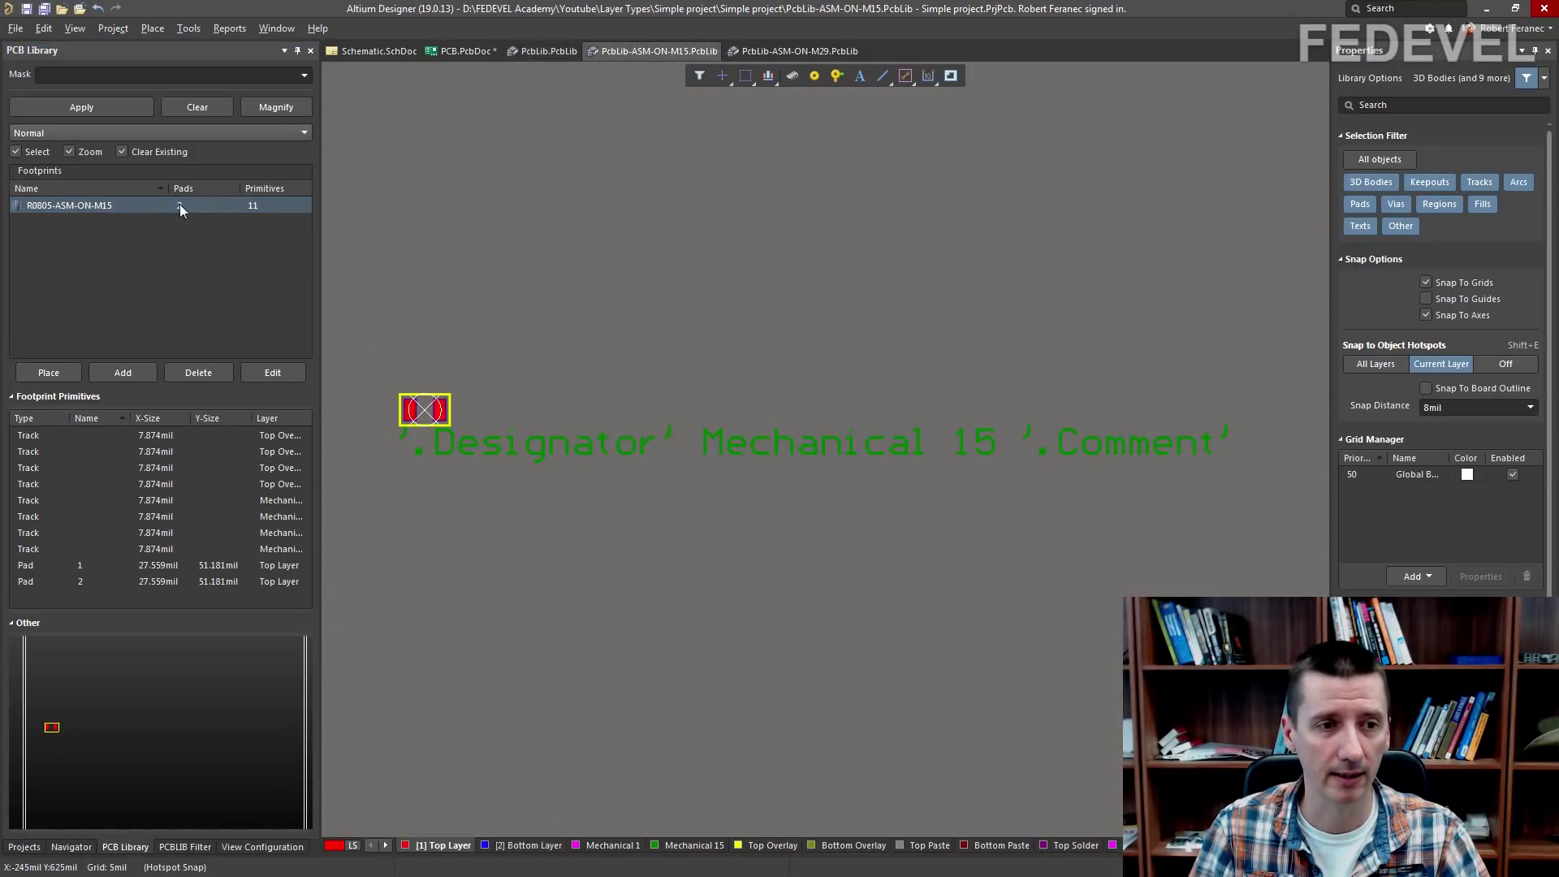
{"action": "left_click", "coordinate": [139, 205]}
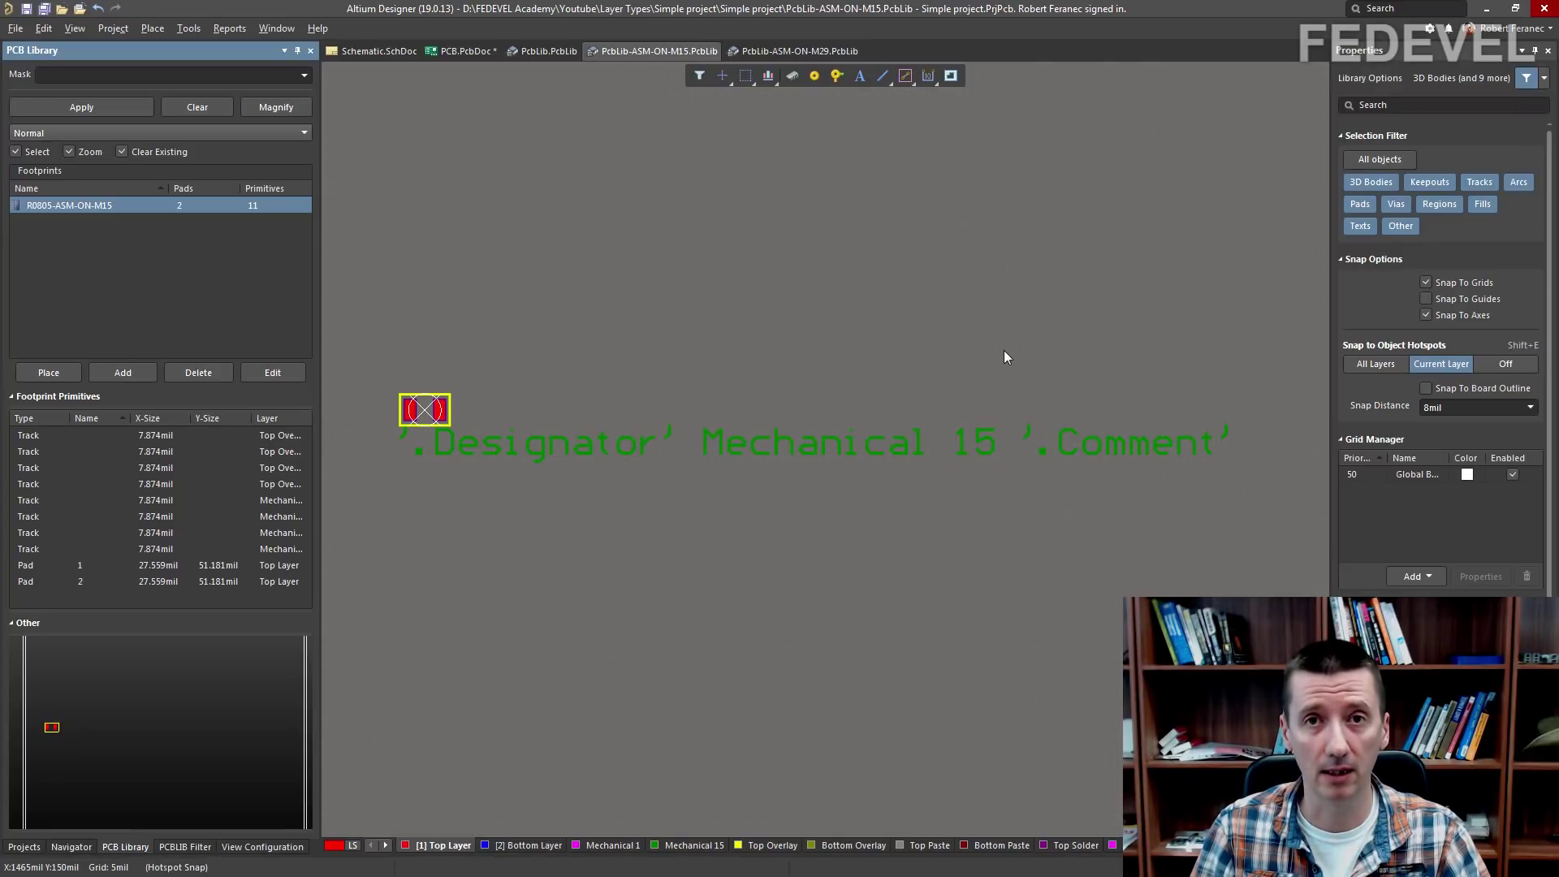
{"action": "left_click", "coordinate": [801, 51]}
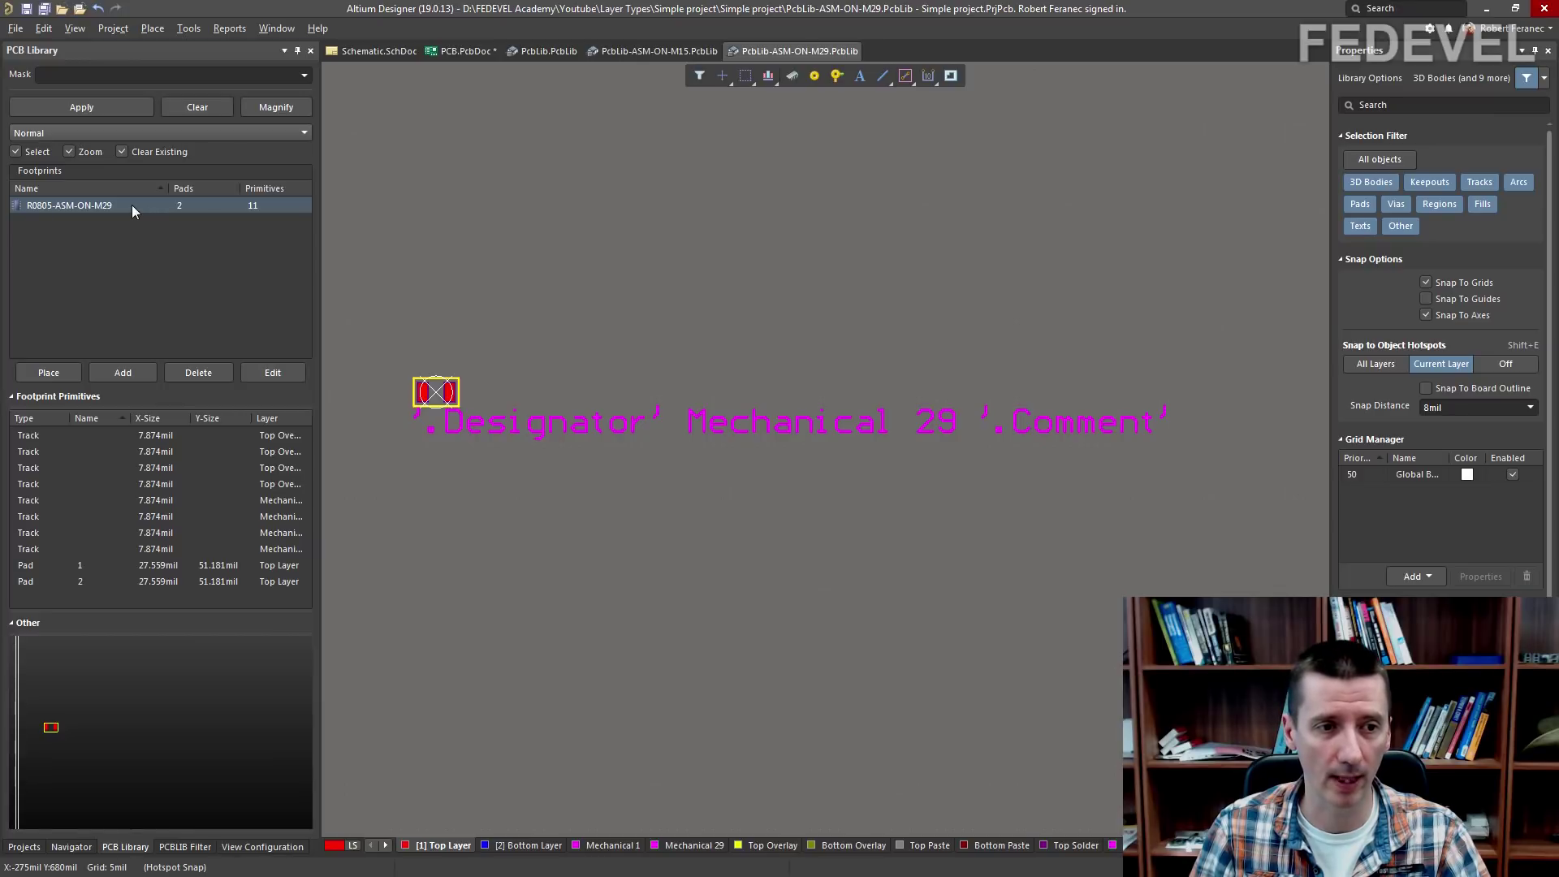
{"action": "left_click", "coordinate": [134, 208]}
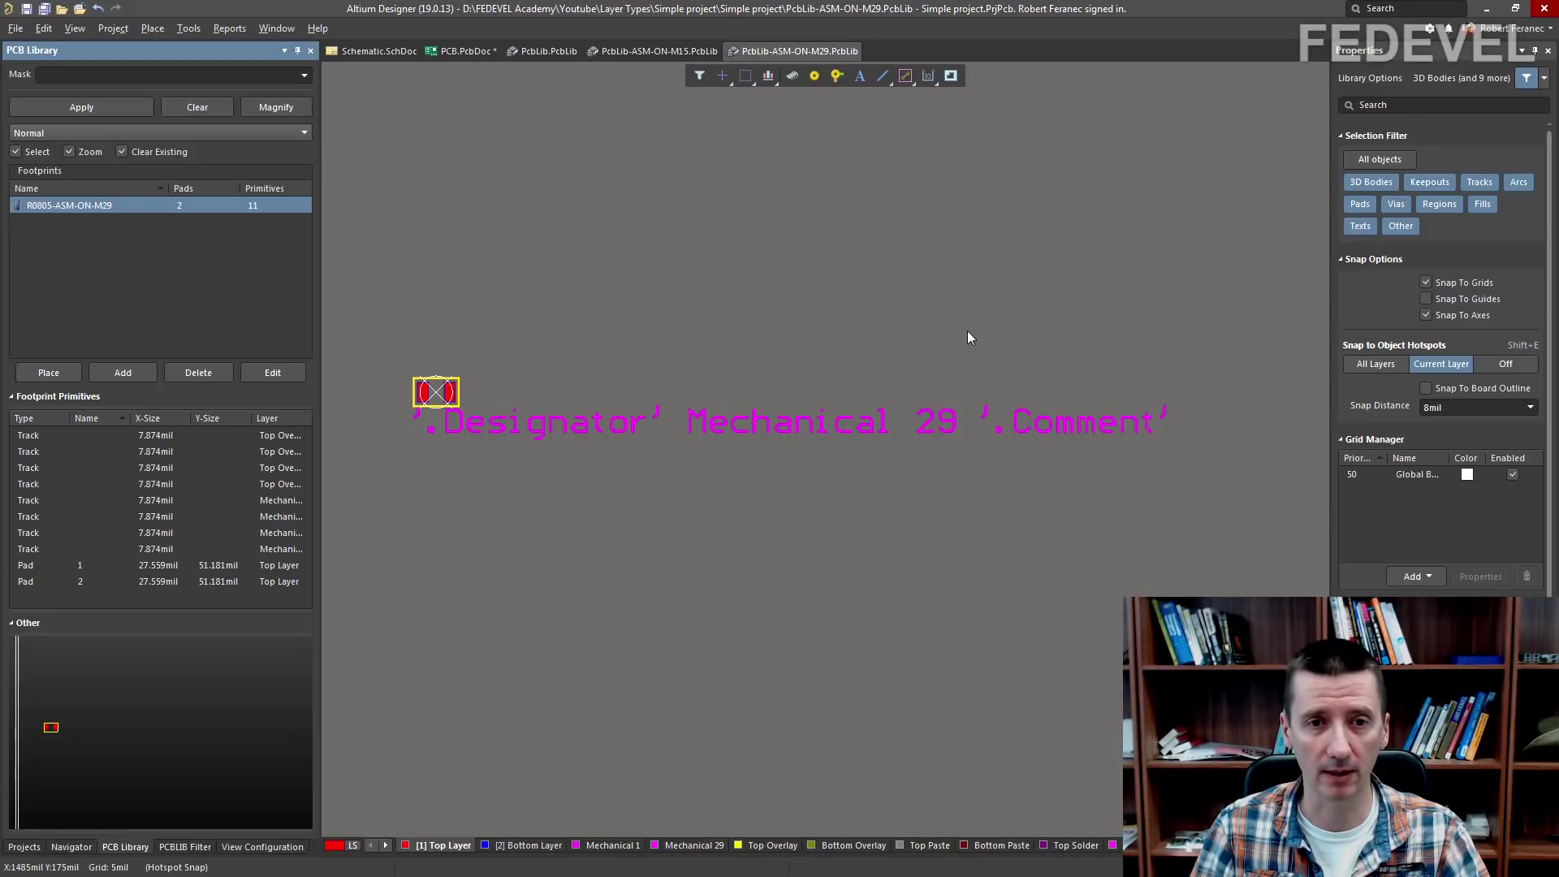
- Update PCB.PcbDoc from the schematic, executing the change order that adds components R1 to R8
{"action": "left_click", "coordinate": [376, 51]}
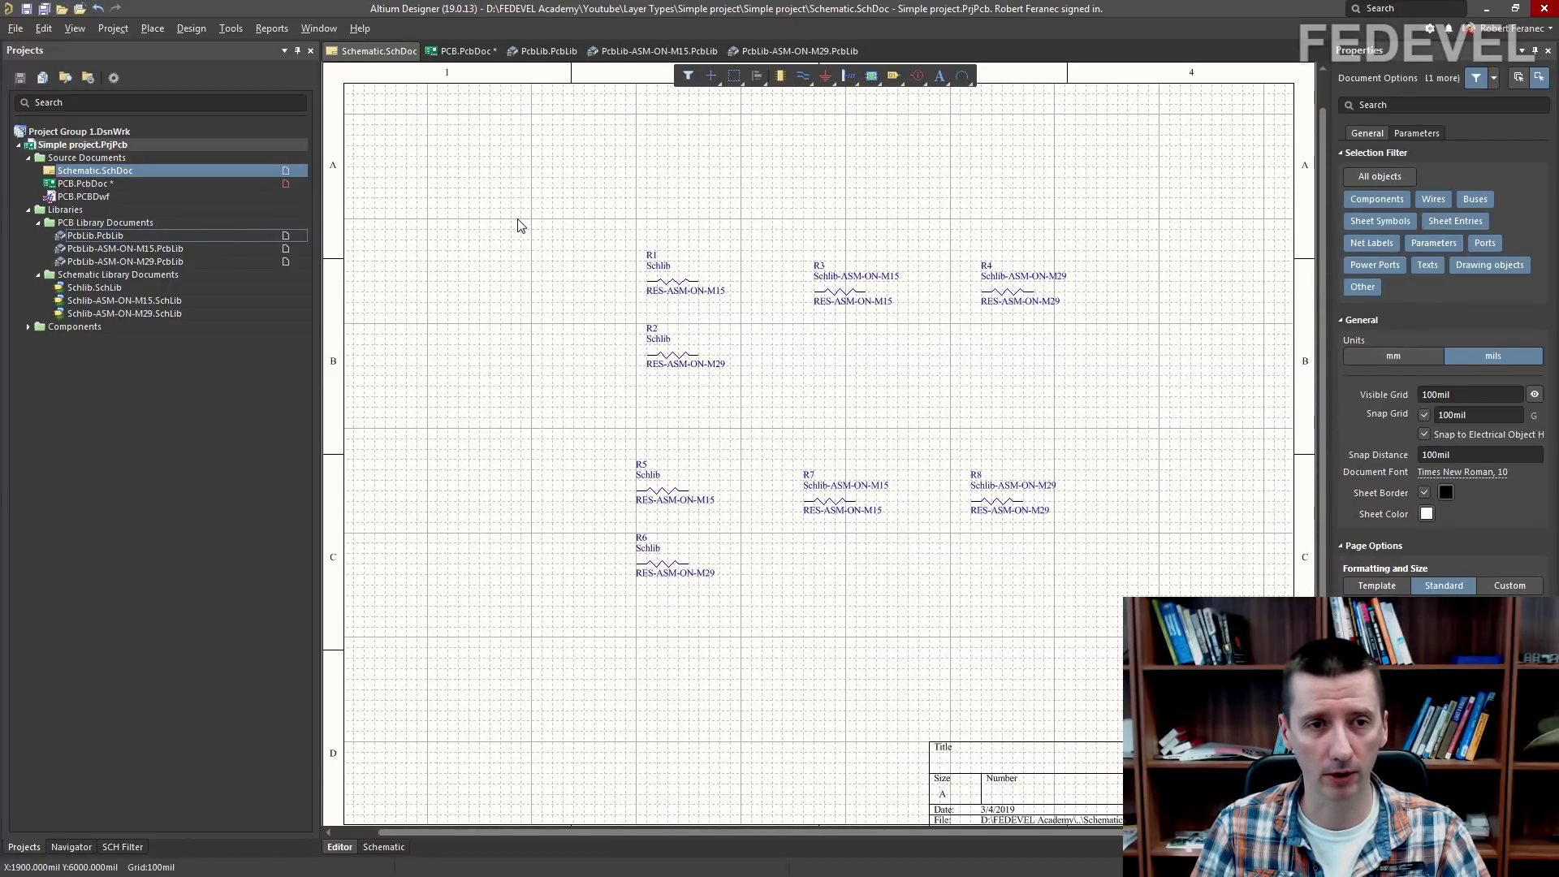
{"action": "left_click", "coordinate": [191, 28]}
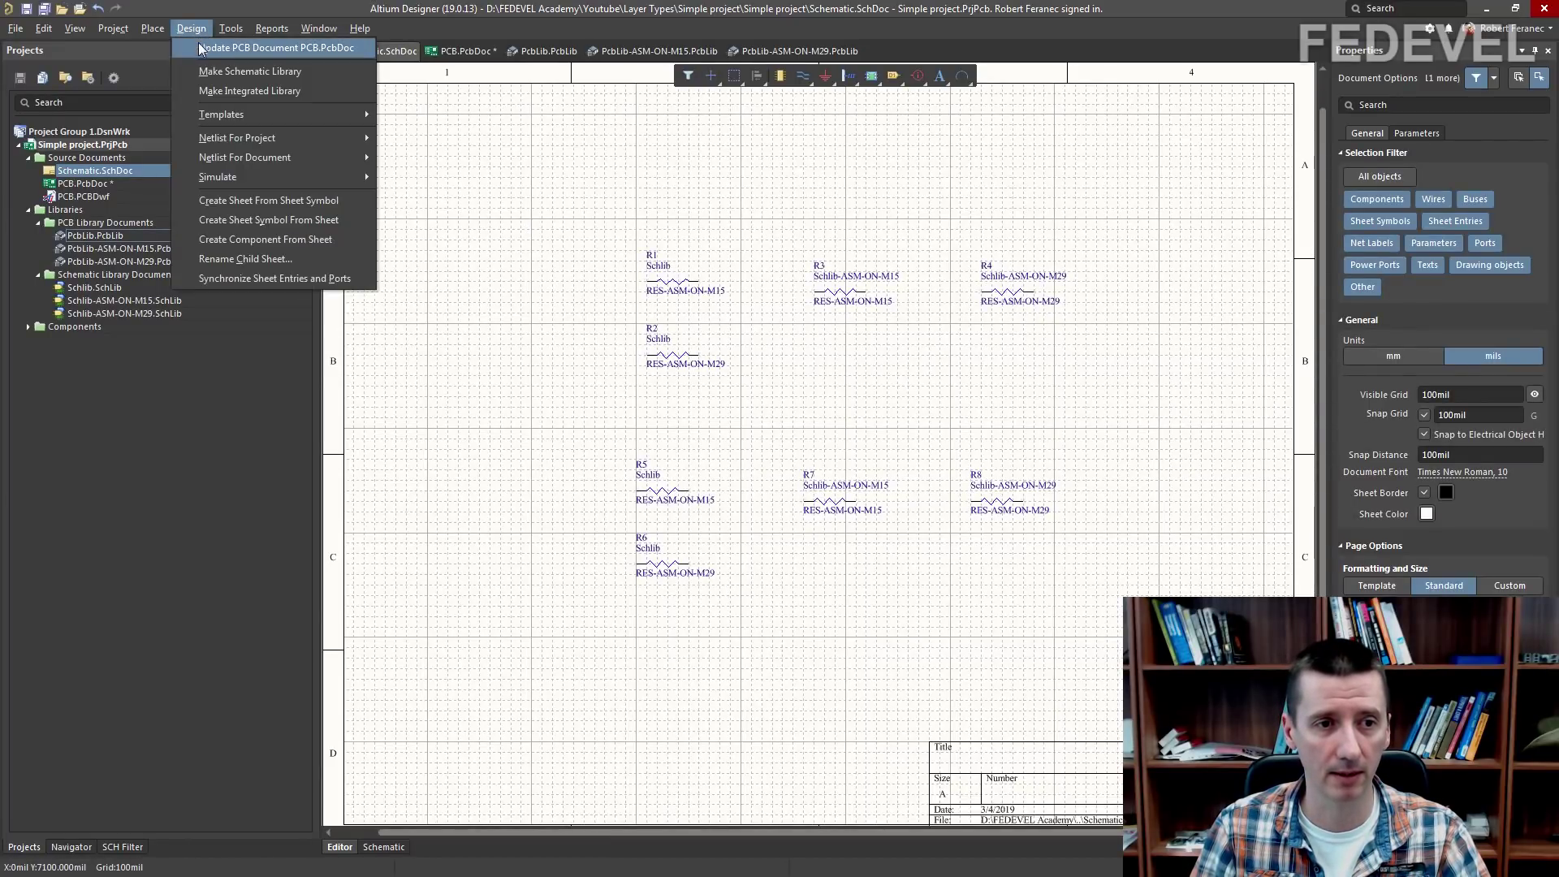
{"action": "left_click", "coordinate": [198, 47]}
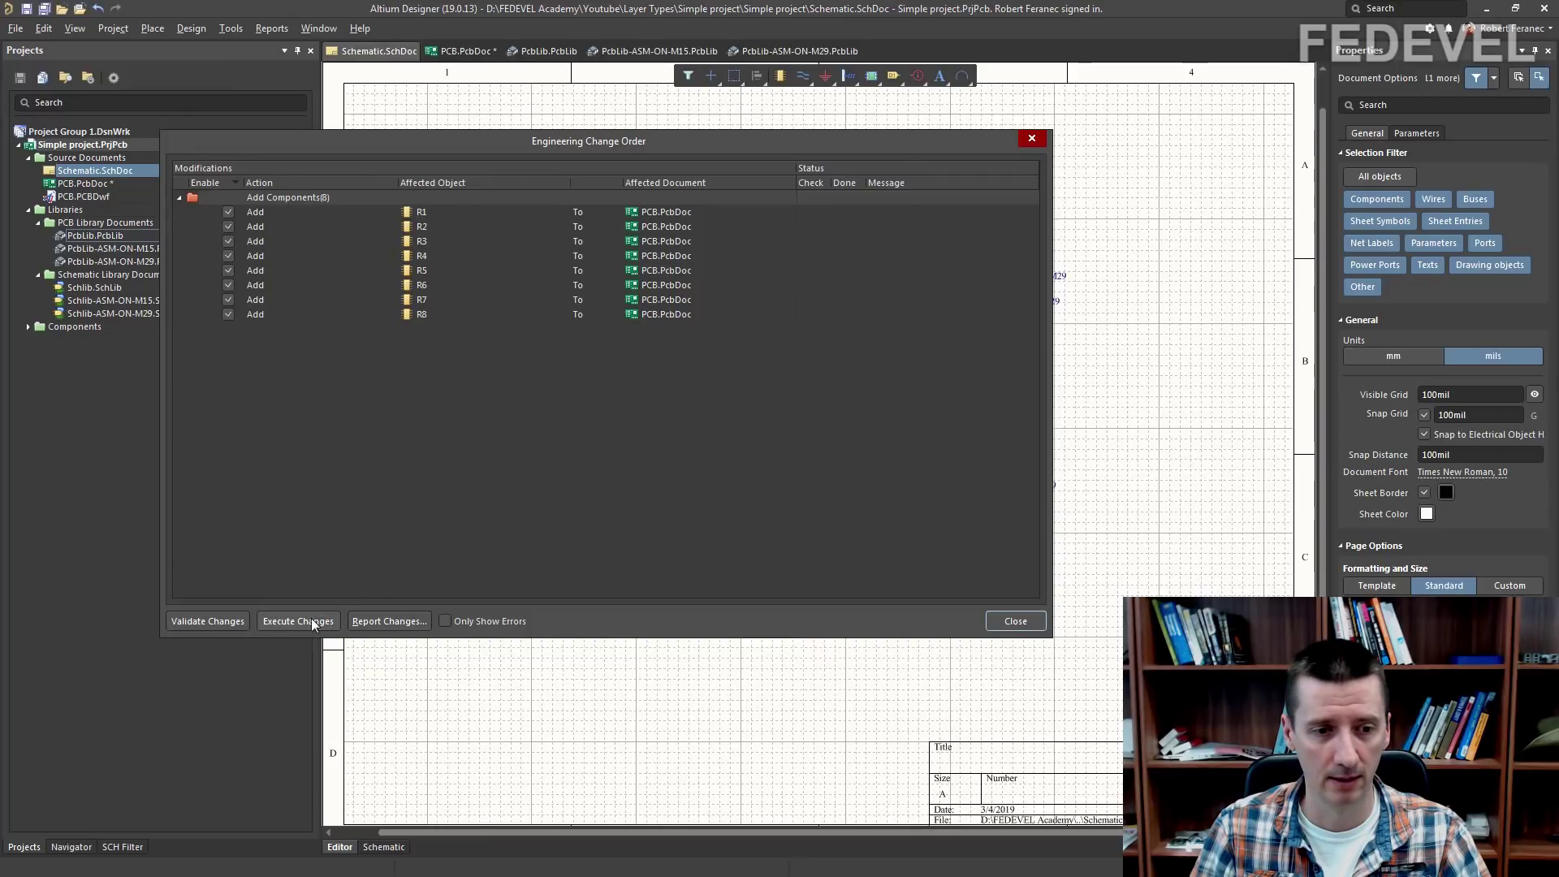
{"action": "left_click", "coordinate": [313, 620]}
{"action": "left_click", "coordinate": [1018, 622]}
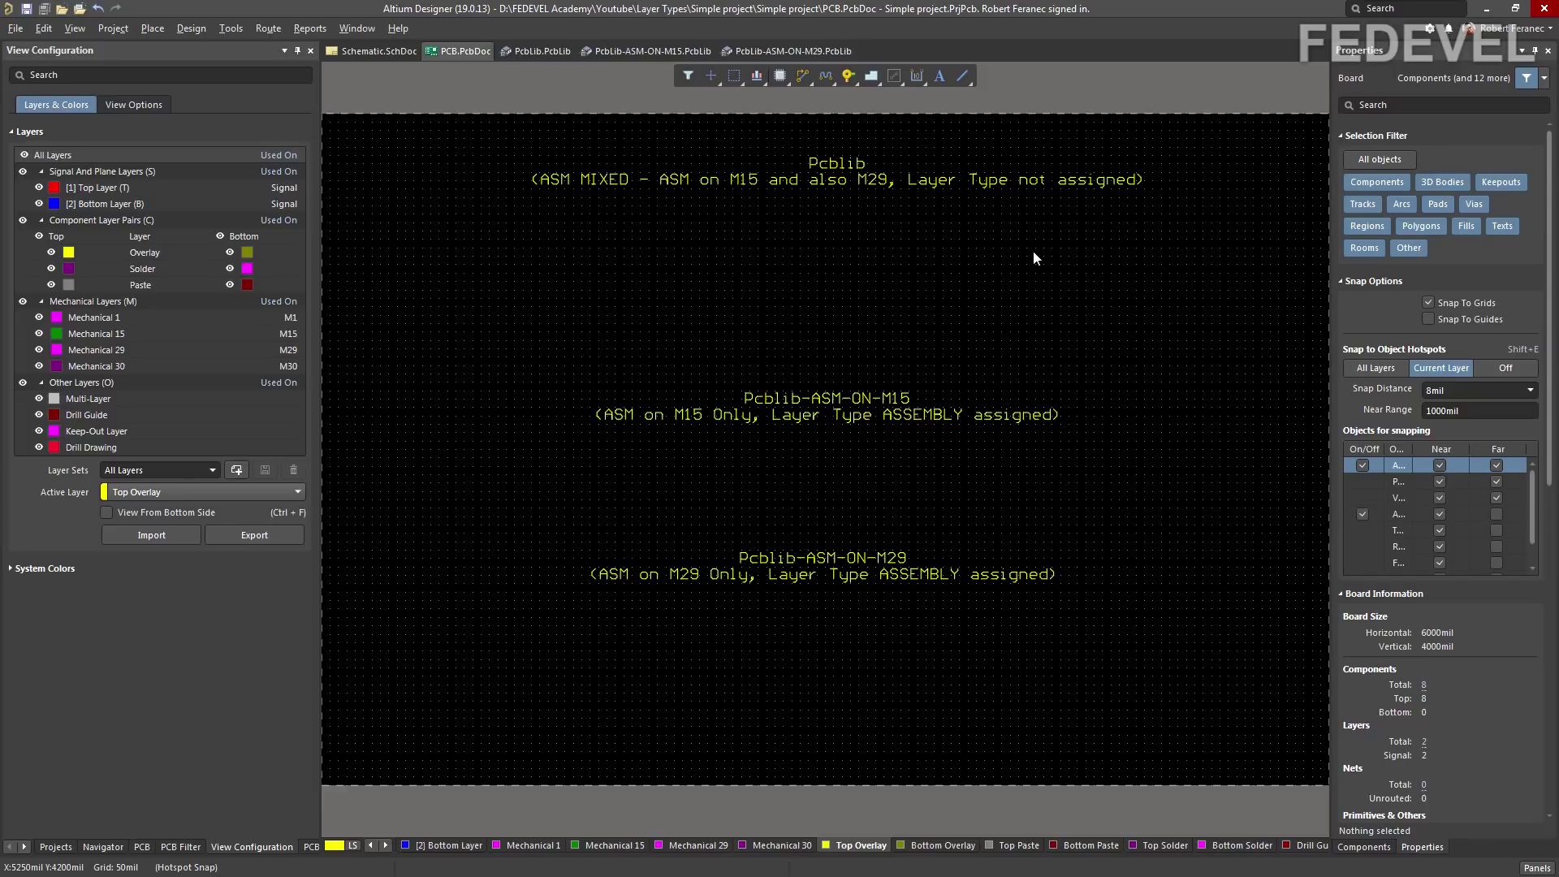
- Place R1 and R2 horizontally, one below the other, under the Pcblib heading on the board
{"action": "scroll", "coordinate": [637, 189], "scroll_direction": "down", "scroll_amount": 2, "text": "ctrl"}
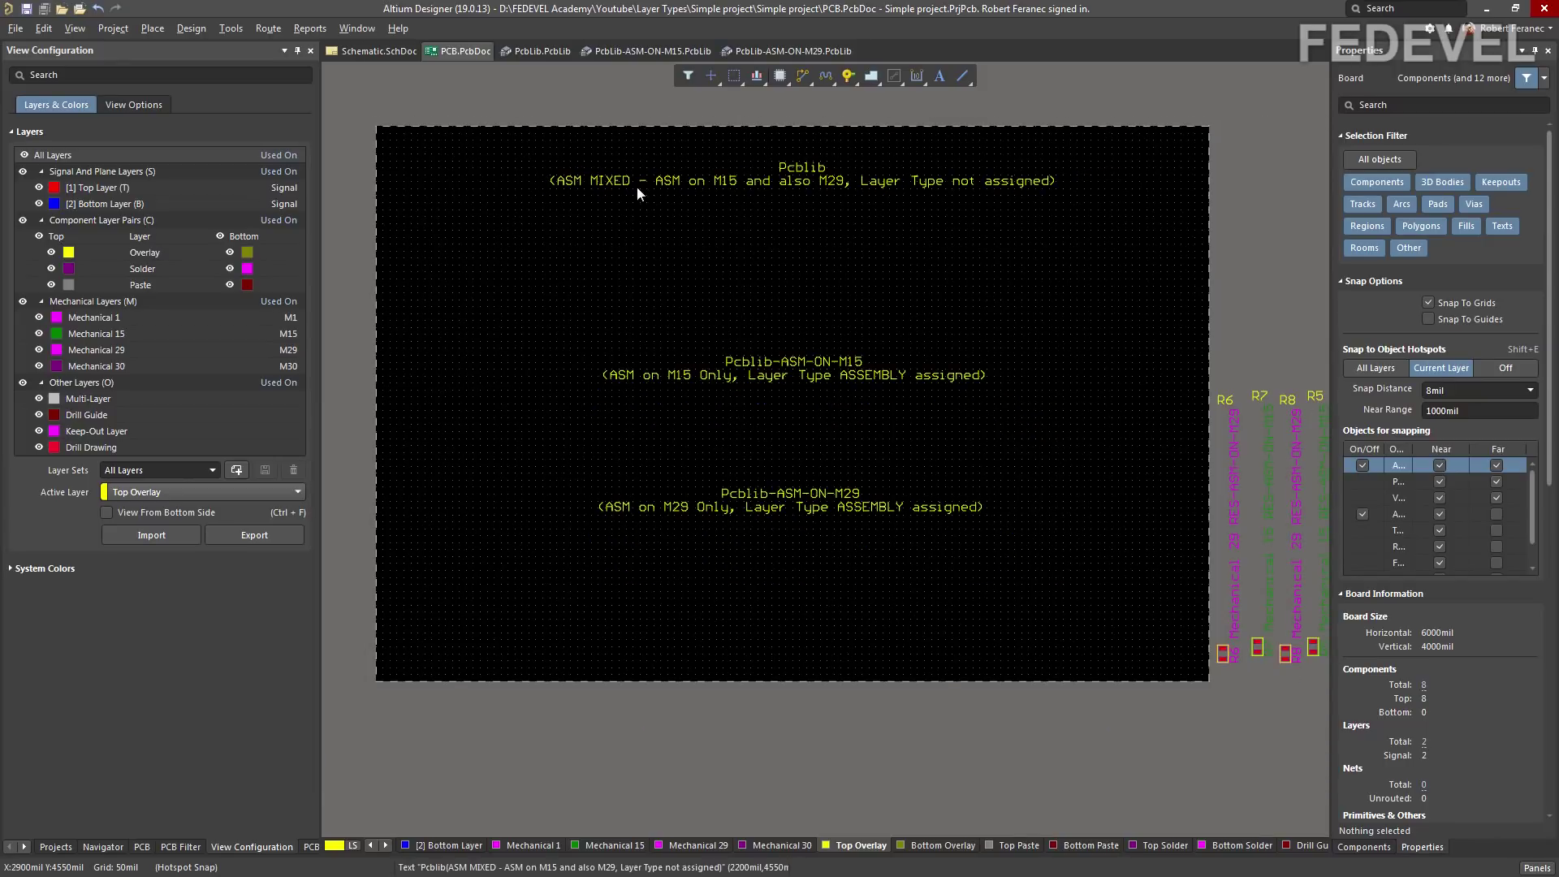
{"action": "scroll", "coordinate": [636, 187], "scroll_direction": "down", "scroll_amount": 1, "text": "ctrl"}
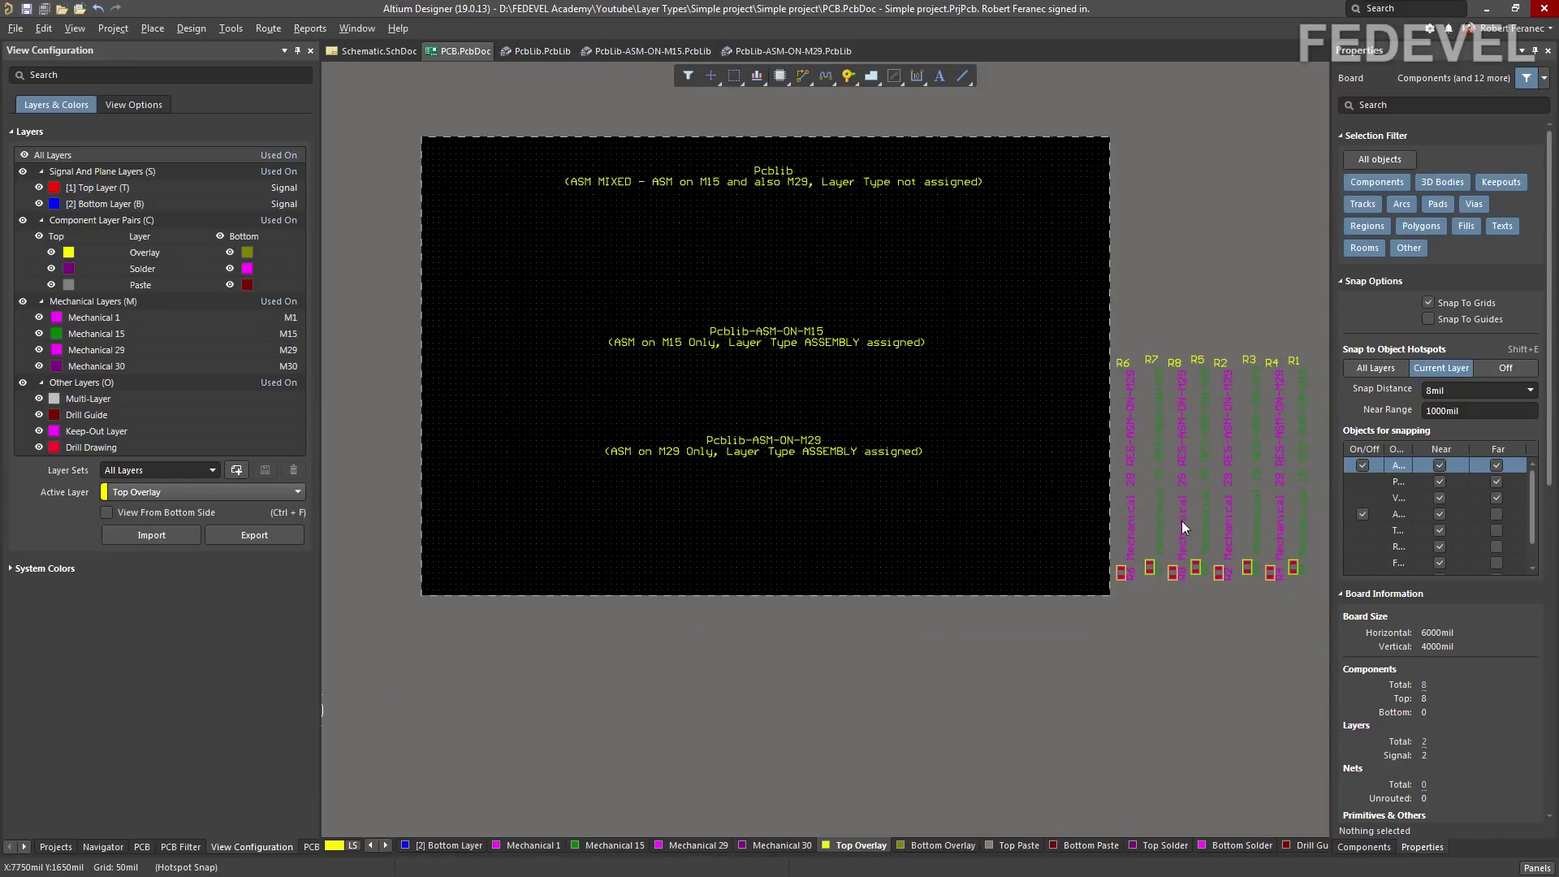
{"action": "left_click_drag", "start_coordinate": [1292, 567], "coordinate": [573, 213]}
{"action": "key", "text": "space"}
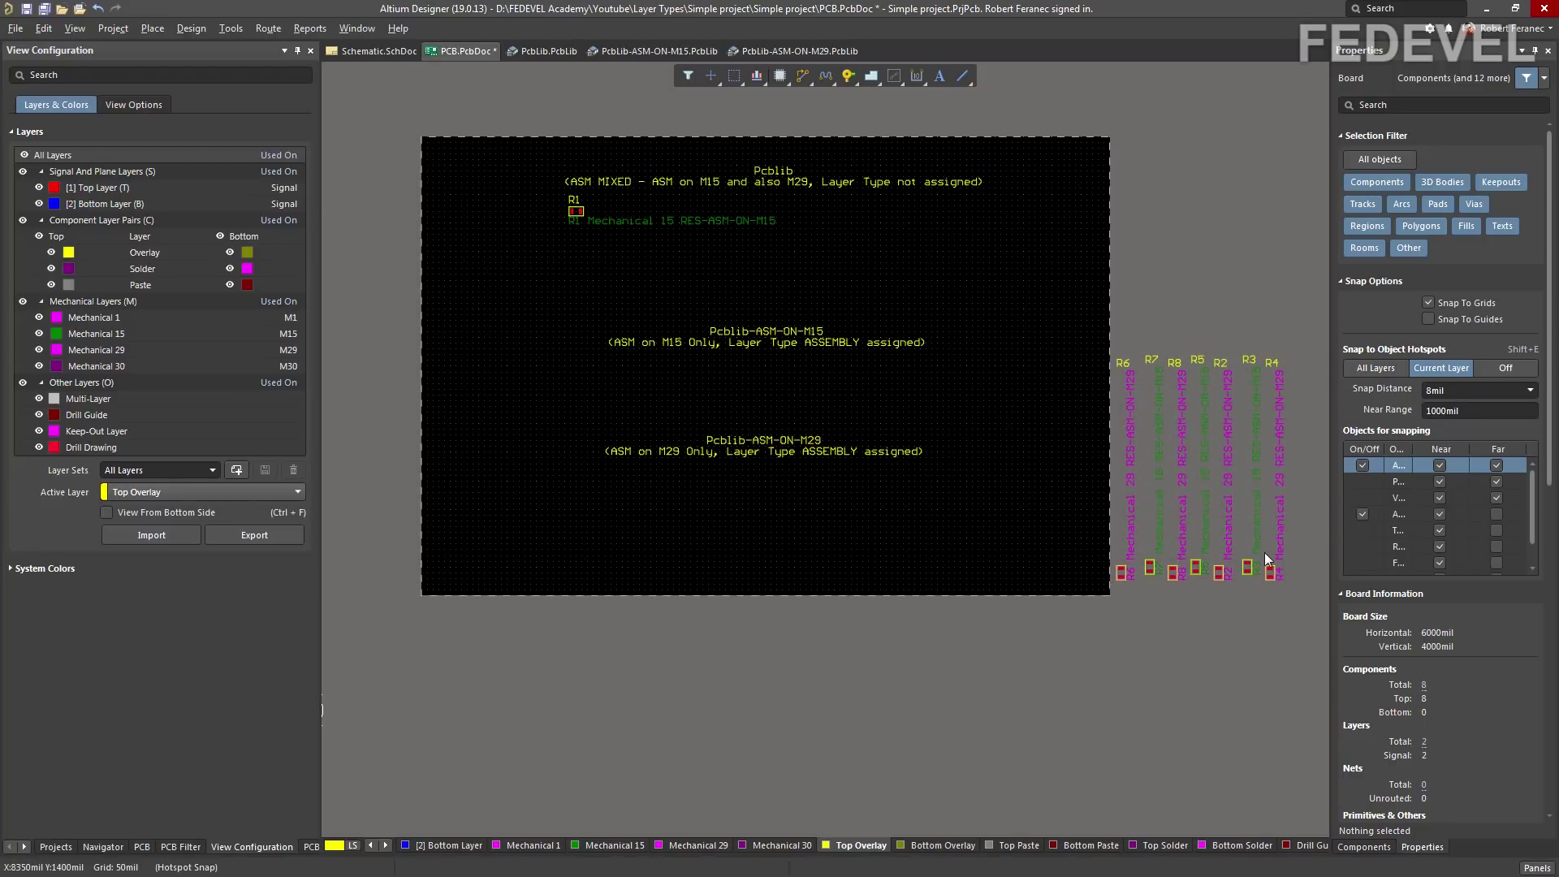
{"action": "left_click_drag", "start_coordinate": [1221, 573], "coordinate": [575, 252]}
{"action": "key", "text": "space"}
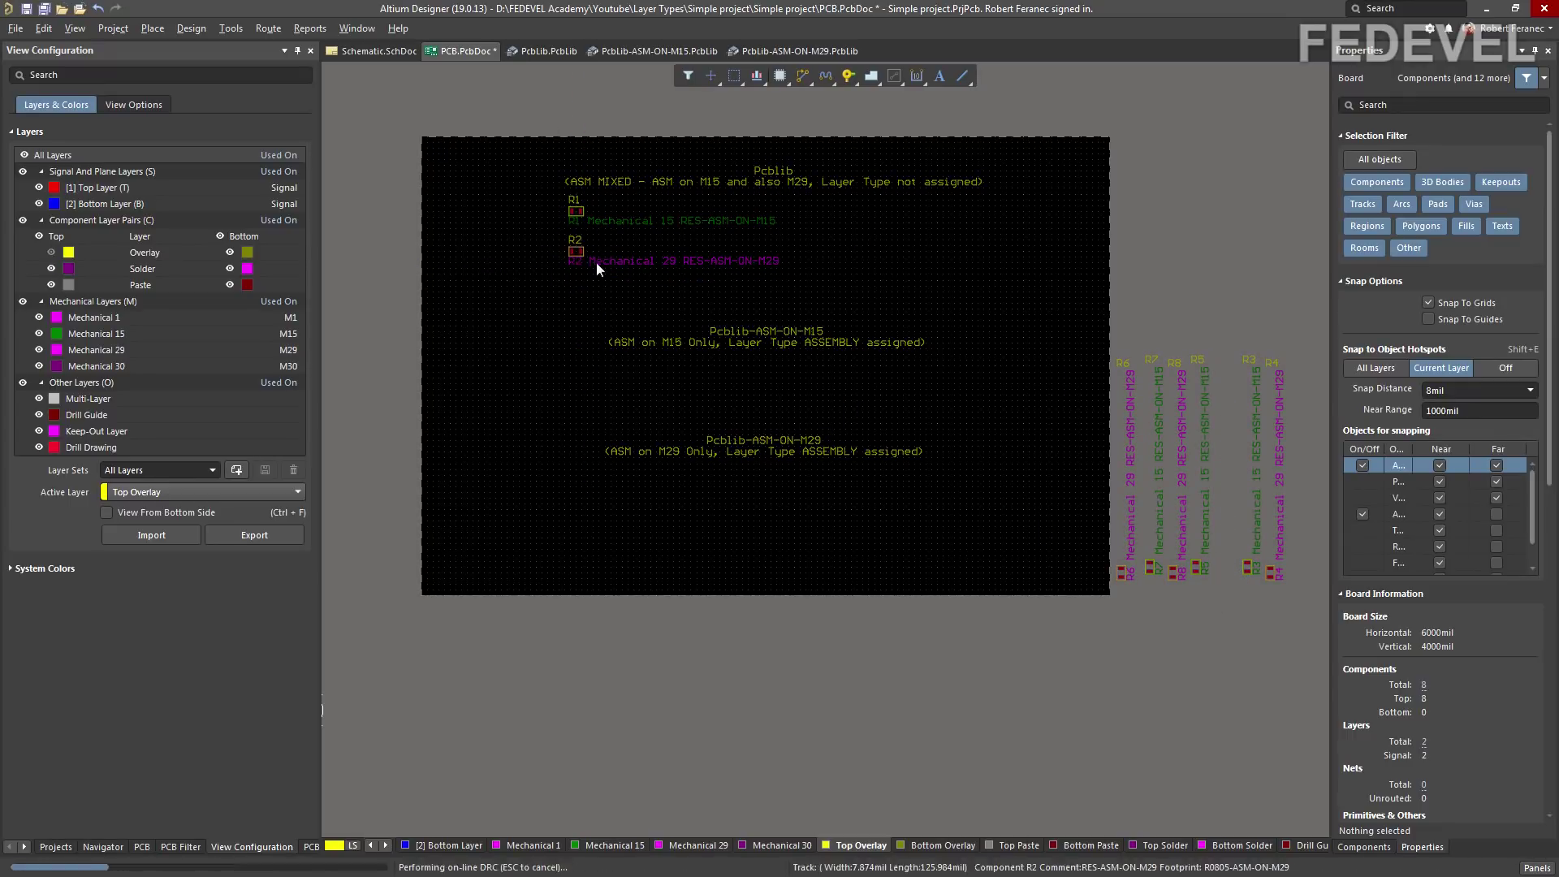
- Place R3 horizontally under the Pcblib-ASM-ON-M15 heading and R4 horizontally under the Pcblib-ASM-ON-M29 heading
{"action": "left_click_drag", "start_coordinate": [1247, 566], "coordinate": [581, 386]}
{"action": "key", "text": "space"}
{"action": "left_click_drag", "start_coordinate": [1271, 571], "coordinate": [578, 507]}
- Place R5 and R6 horizontally across from R1 and R2, flipped to the bottom side of the board
{"action": "left_click_drag", "start_coordinate": [1195, 564], "coordinate": [868, 228]}
{"action": "key", "text": "space"}
{"action": "key", "text": "space"}
{"action": "key", "text": "space"}
{"action": "left_click_drag", "start_coordinate": [1123, 573], "coordinate": [868, 263]}
{"action": "key", "text": "space"}
{"action": "key", "text": "l"}
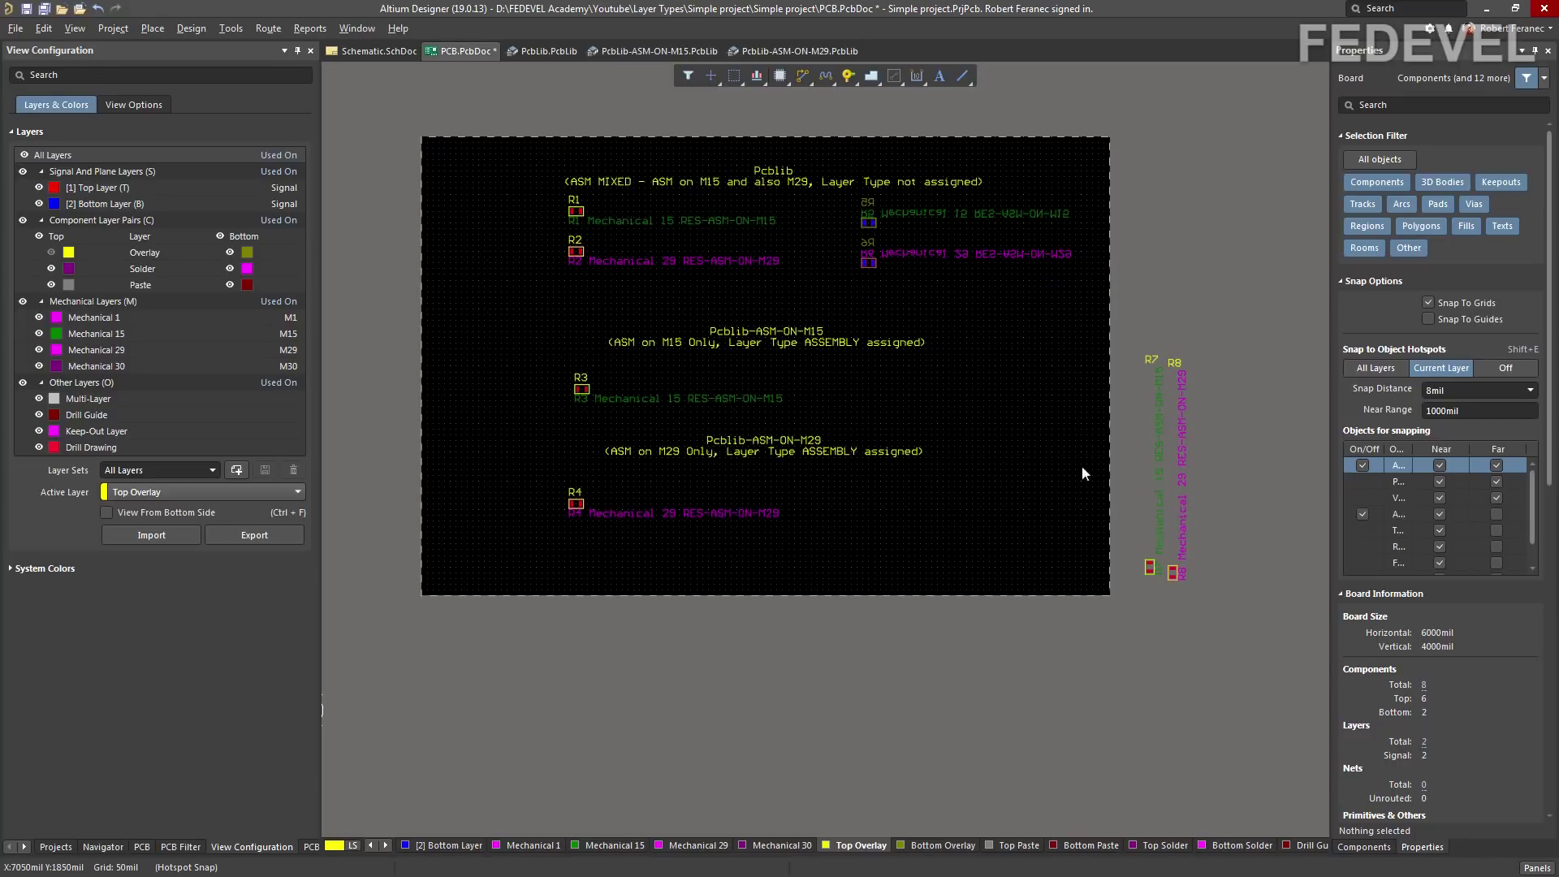
- Place R7 across from R3 and R8 across from R4, rotated horizontally and flipped to the bottom side
{"action": "left_click_drag", "start_coordinate": [1150, 574], "coordinate": [871, 401]}
{"action": "key", "text": "space"}
{"action": "key", "text": "l"}
{"action": "left_click_drag", "start_coordinate": [1173, 579], "coordinate": [869, 514]}
{"action": "key", "text": "space"}
{"action": "key", "text": "l"}
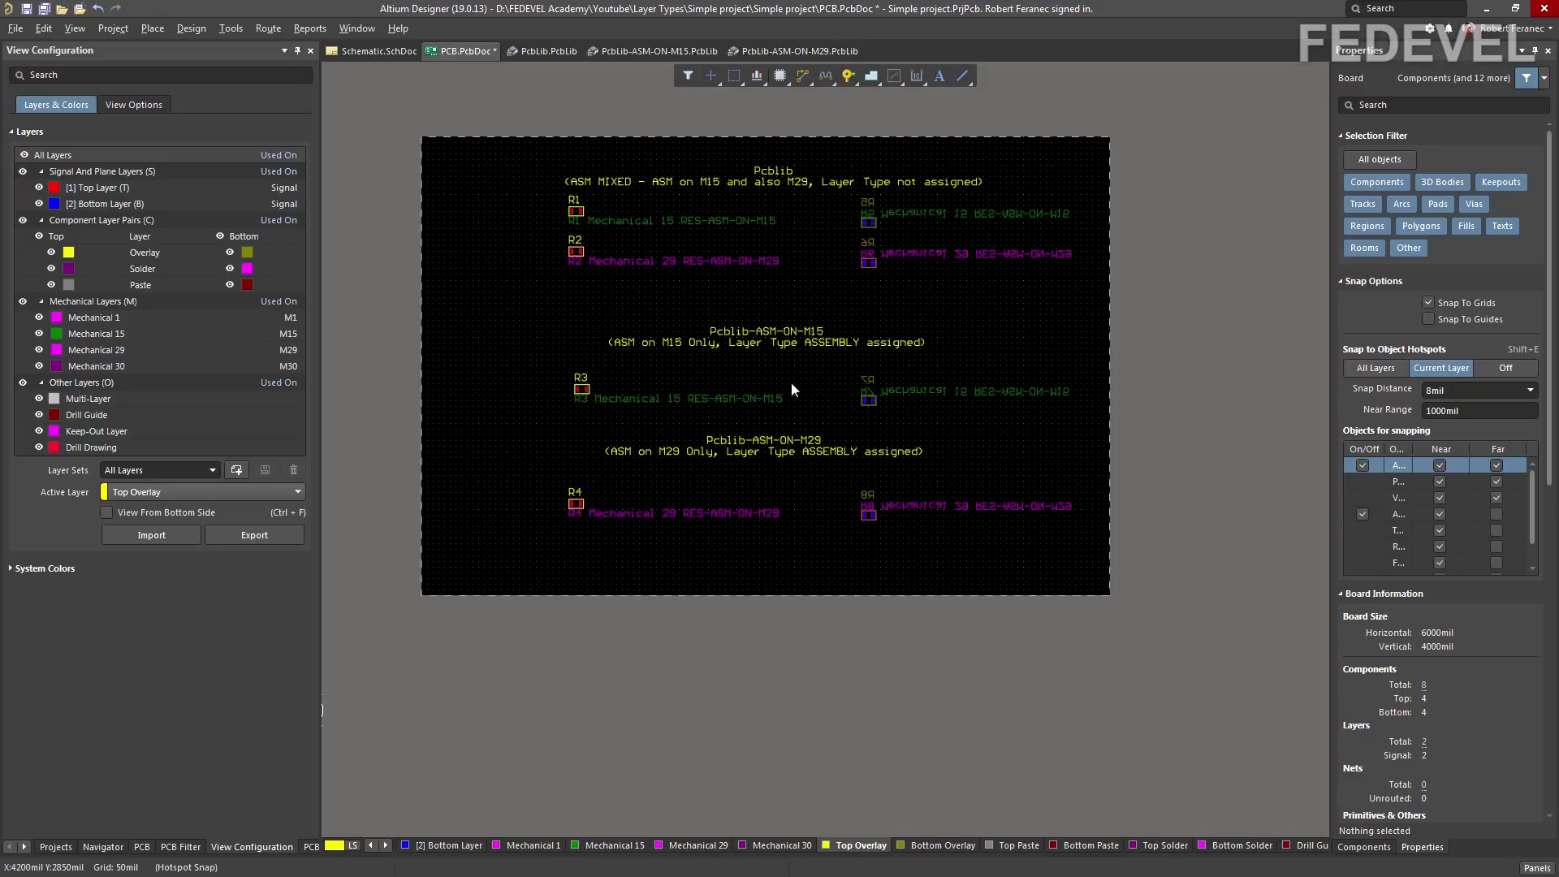
{"action": "left_click", "coordinate": [75, 28]}
{"action": "left_click", "coordinate": [109, 129]}
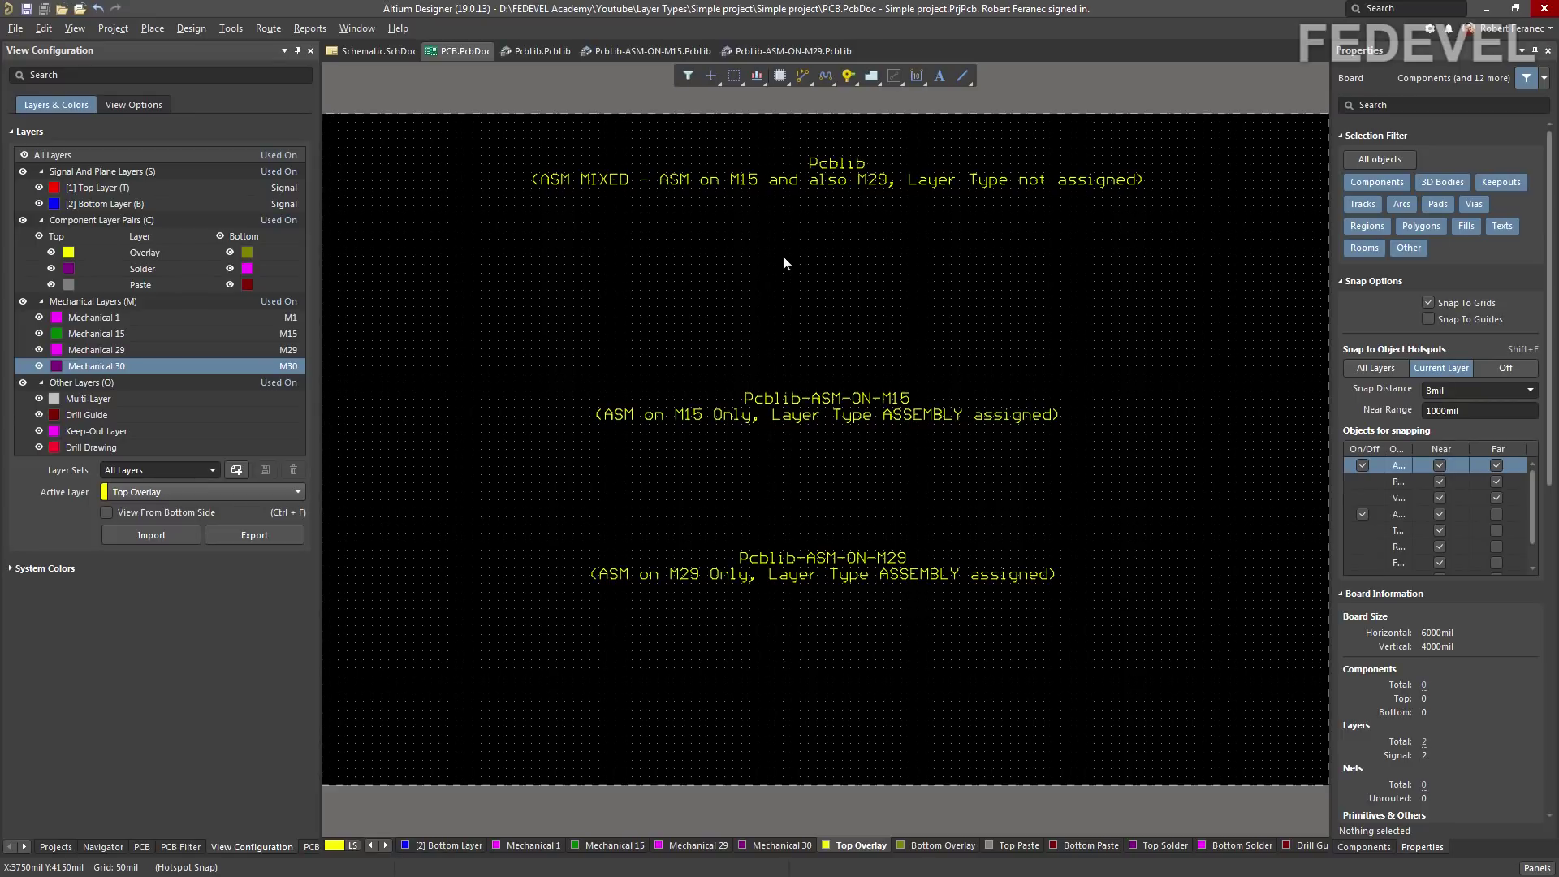
- Add a component layer pair to the PCB with top layer number 10, bottom layer number 11 and layer type Assembly
{"action": "right_click", "coordinate": [172, 349]}
{"action": "left_click", "coordinate": [216, 379]}
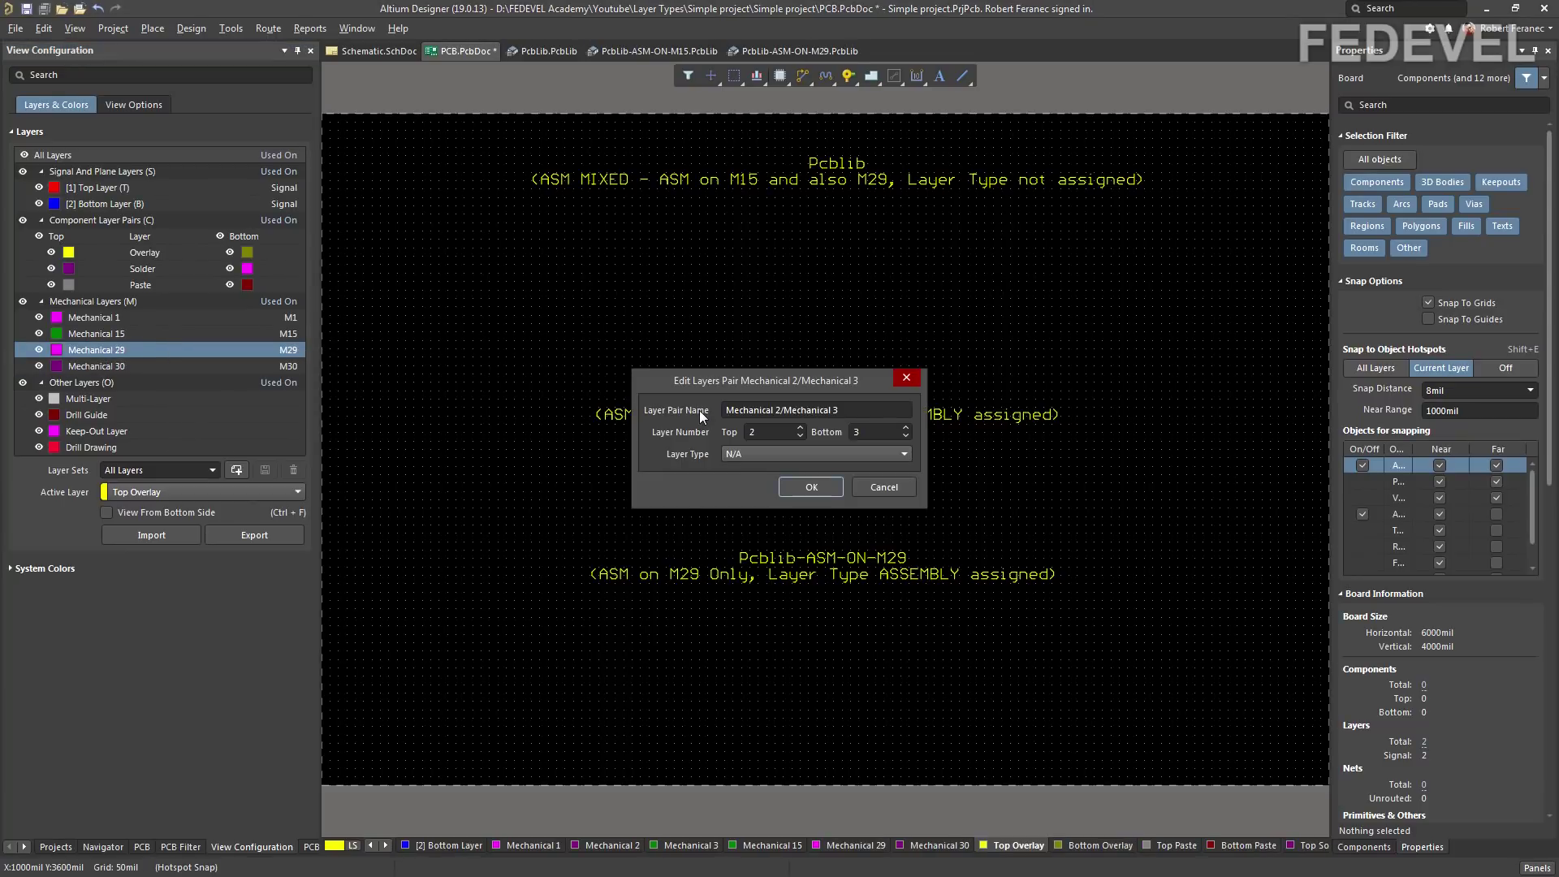
{"action": "double_click", "coordinate": [764, 431]}
{"action": "type", "text": "10"}
{"action": "key", "text": "Tab"}
{"action": "type", "text": "11"}
{"action": "left_click", "coordinate": [740, 457]}
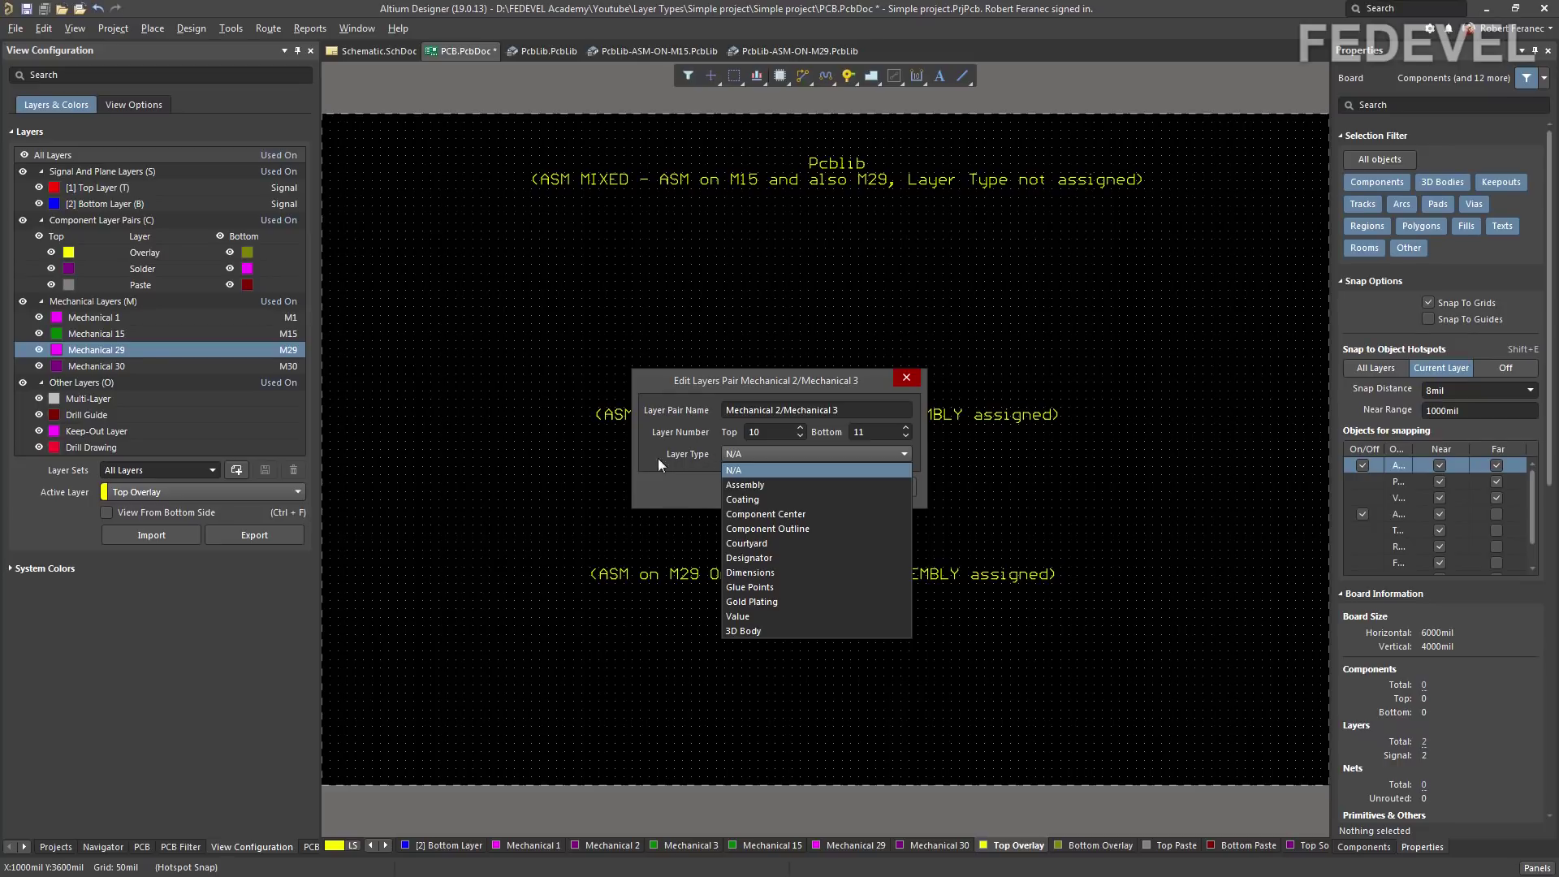
{"action": "left_click", "coordinate": [762, 485]}
{"action": "left_click", "coordinate": [811, 488]}
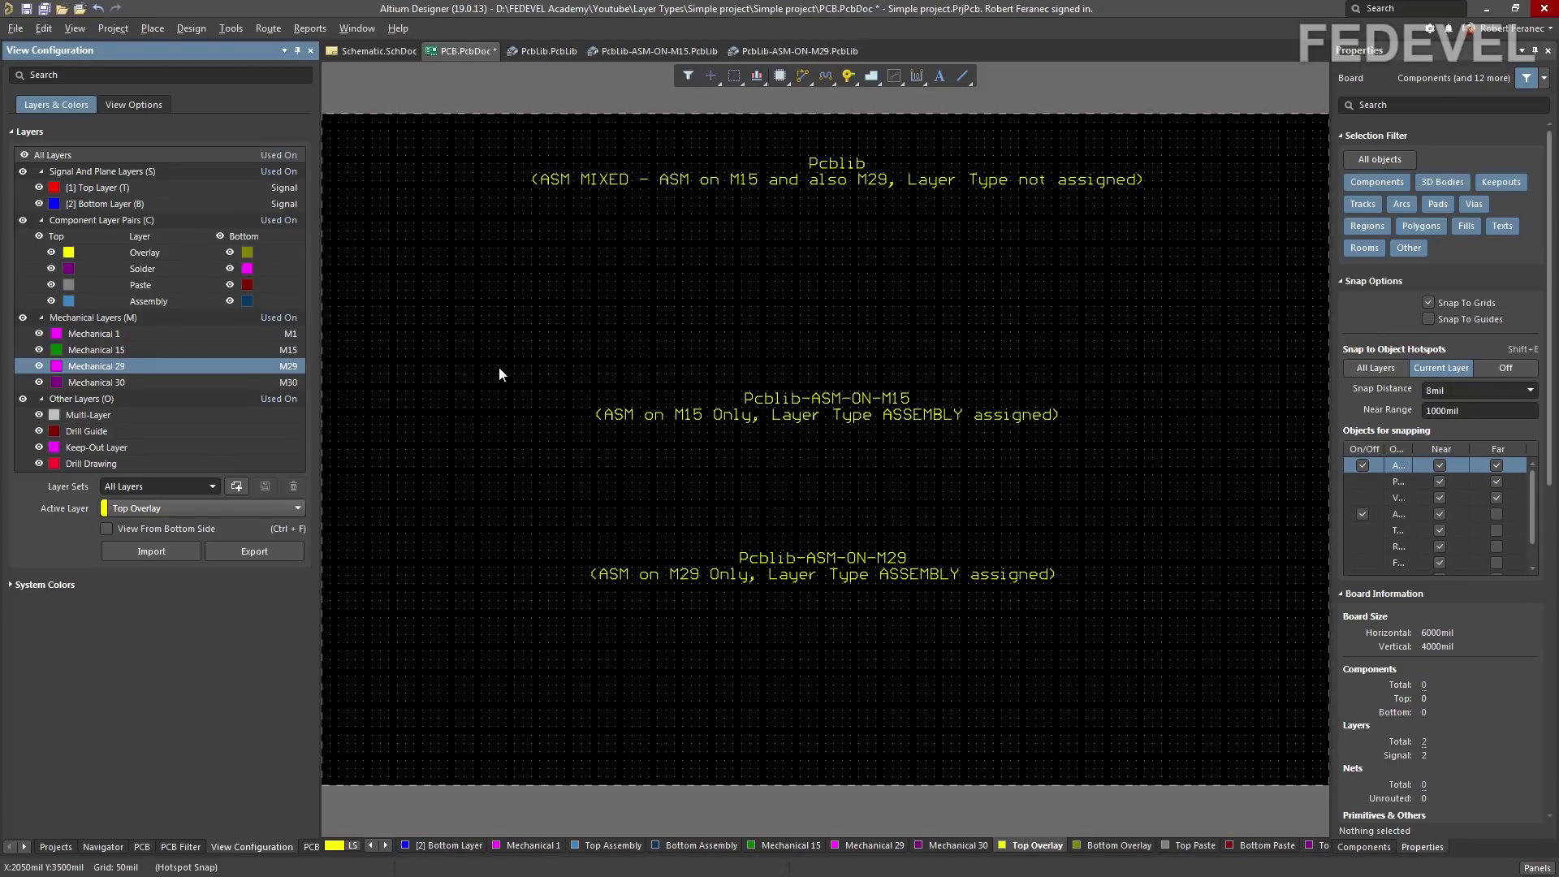
- In PcbLib-ASM-ON-M15, add a component layer pair with top layer number 15, bottom layer number 16 and layer type Assembly
{"action": "left_click", "coordinate": [539, 51]}
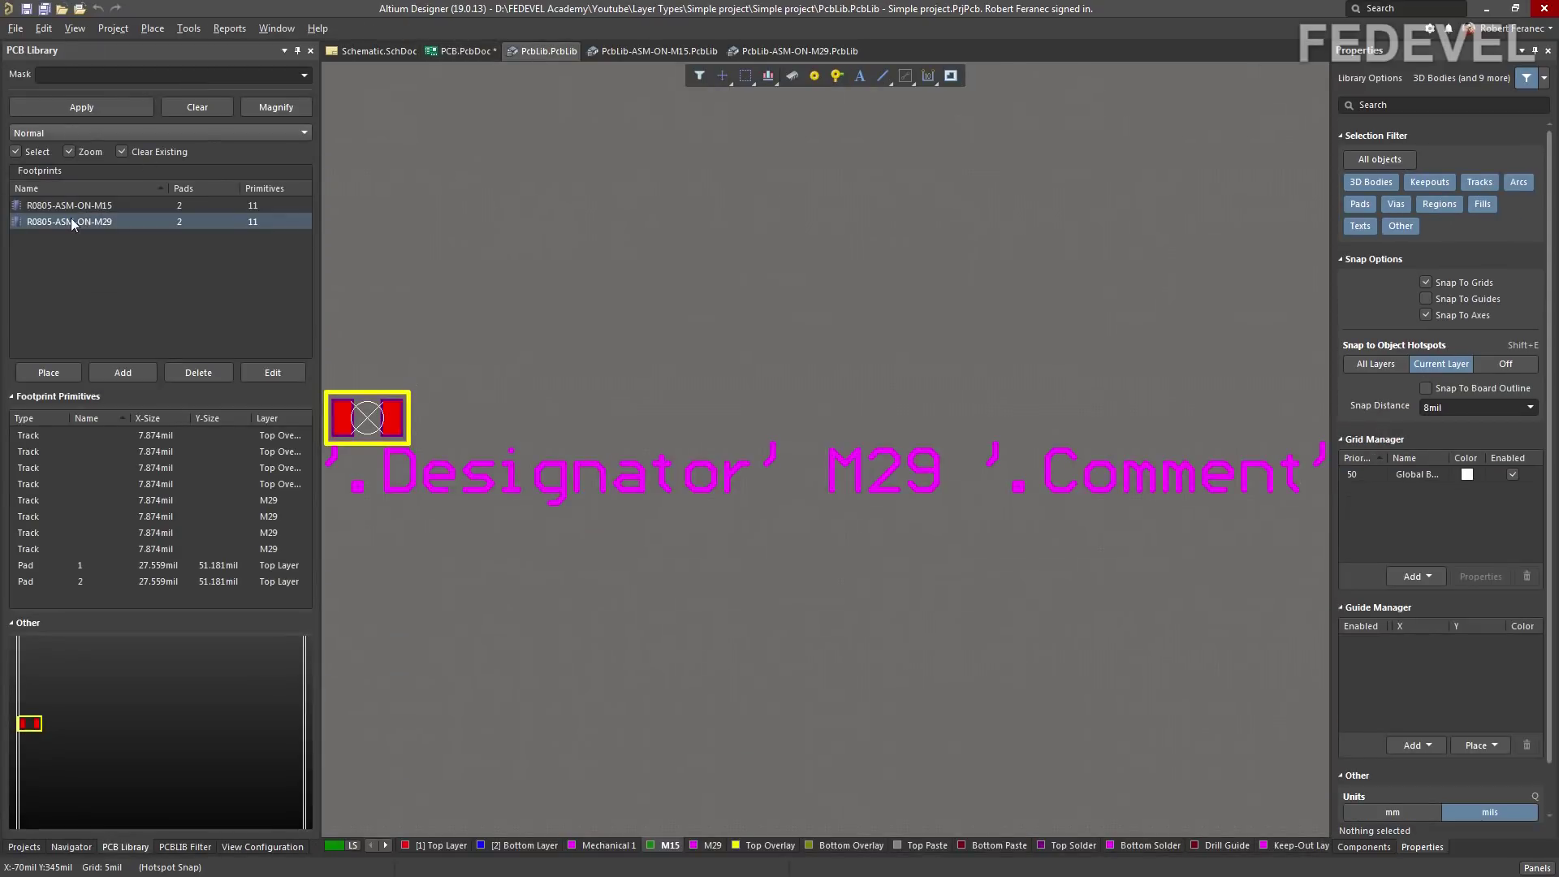
{"action": "left_click", "coordinate": [649, 50]}
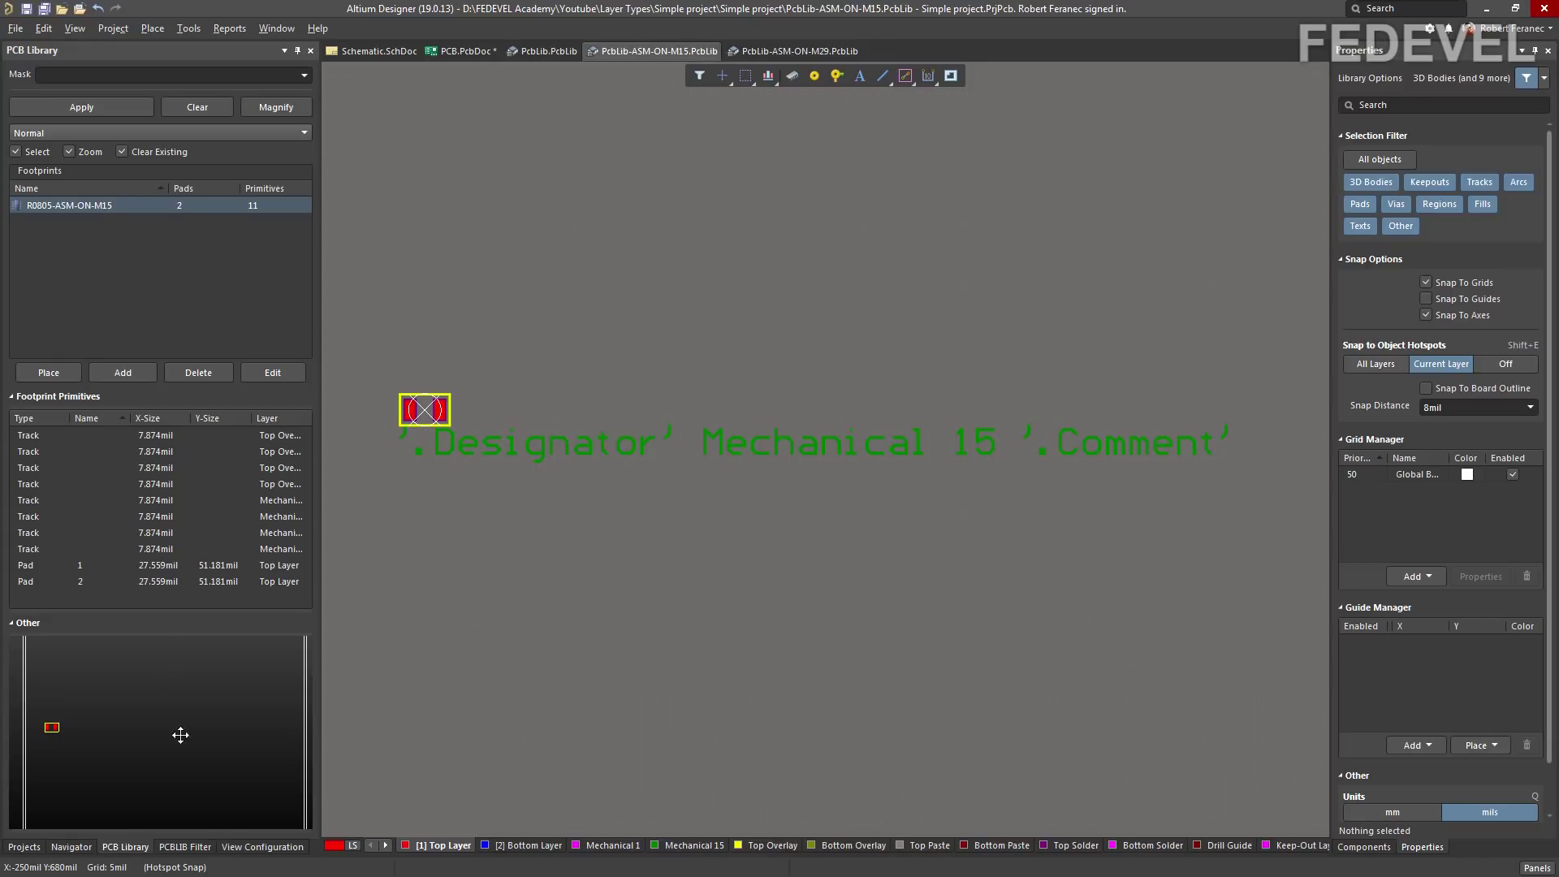
{"action": "left_click", "coordinate": [255, 846]}
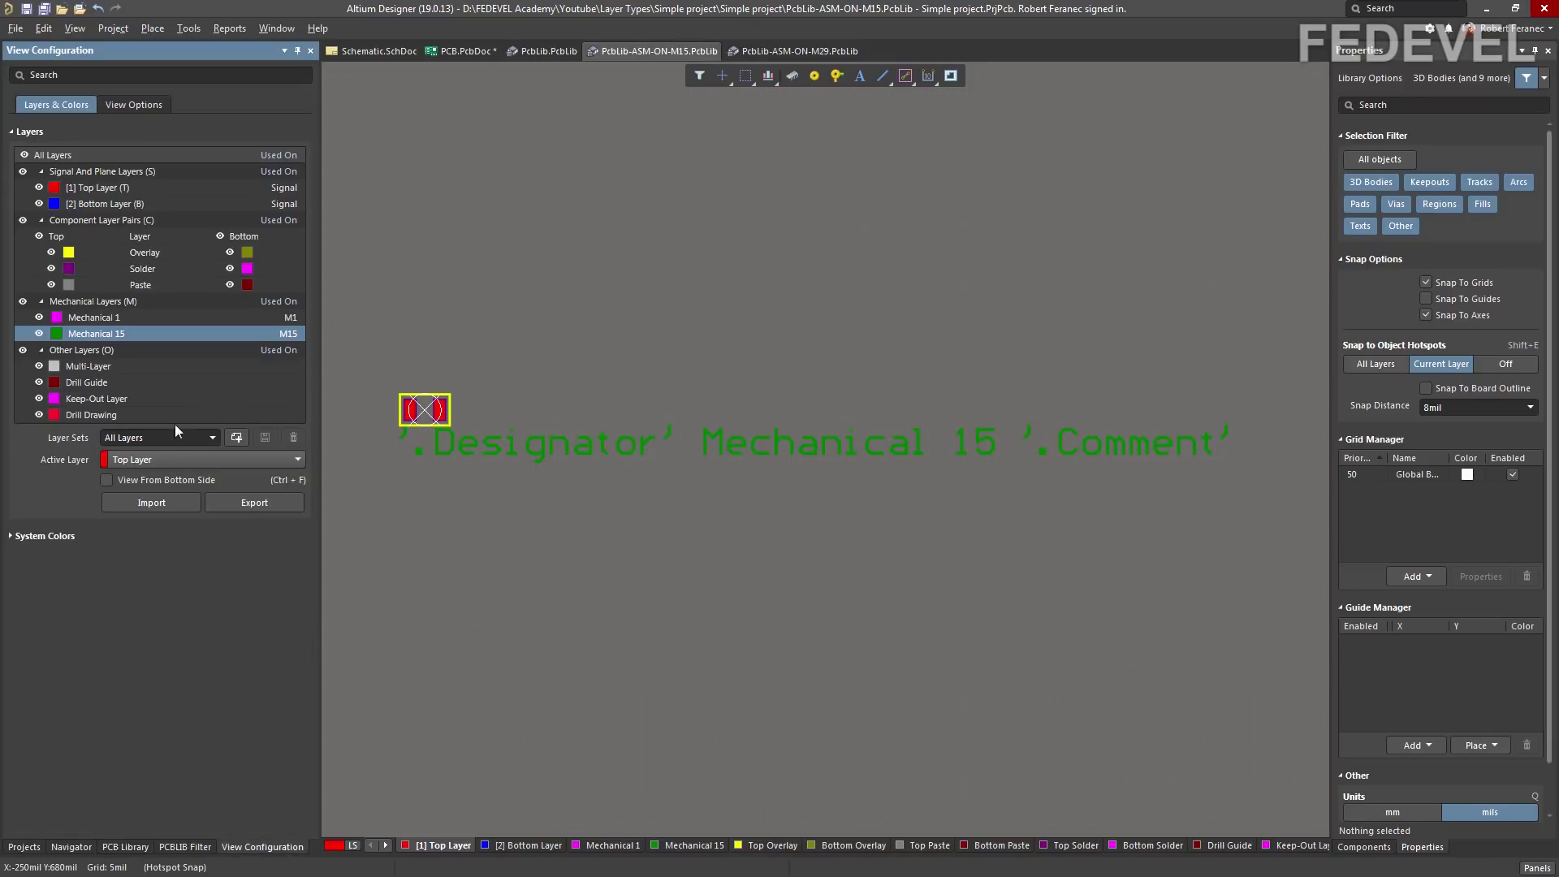
{"action": "right_click", "coordinate": [157, 332]}
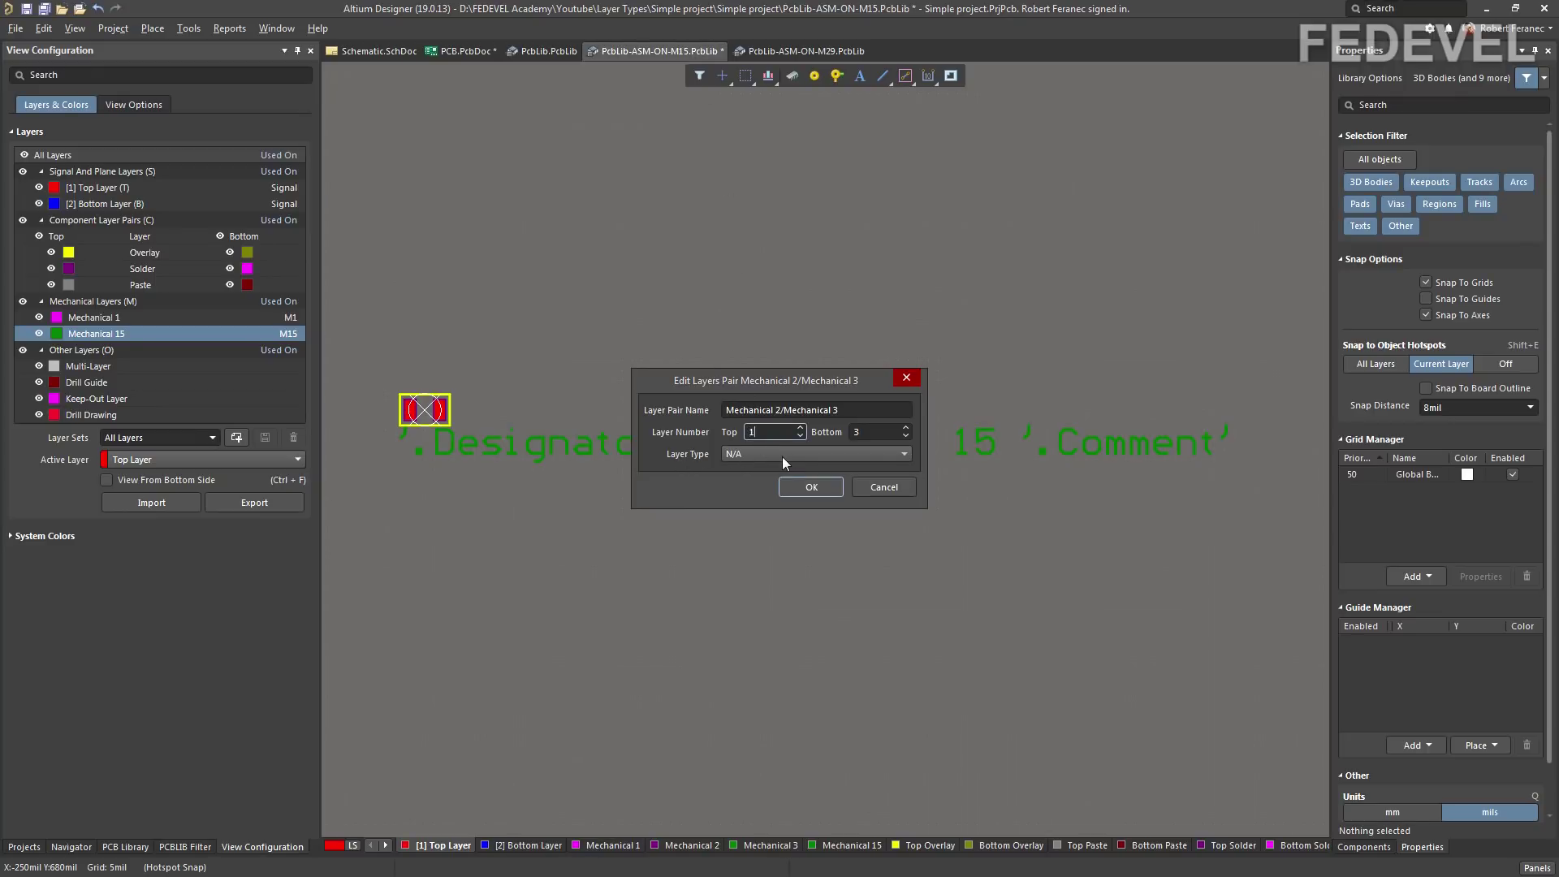
{"action": "key", "text": "Tab"}
{"action": "type", "text": "16"}
{"action": "left_click", "coordinate": [781, 454]}
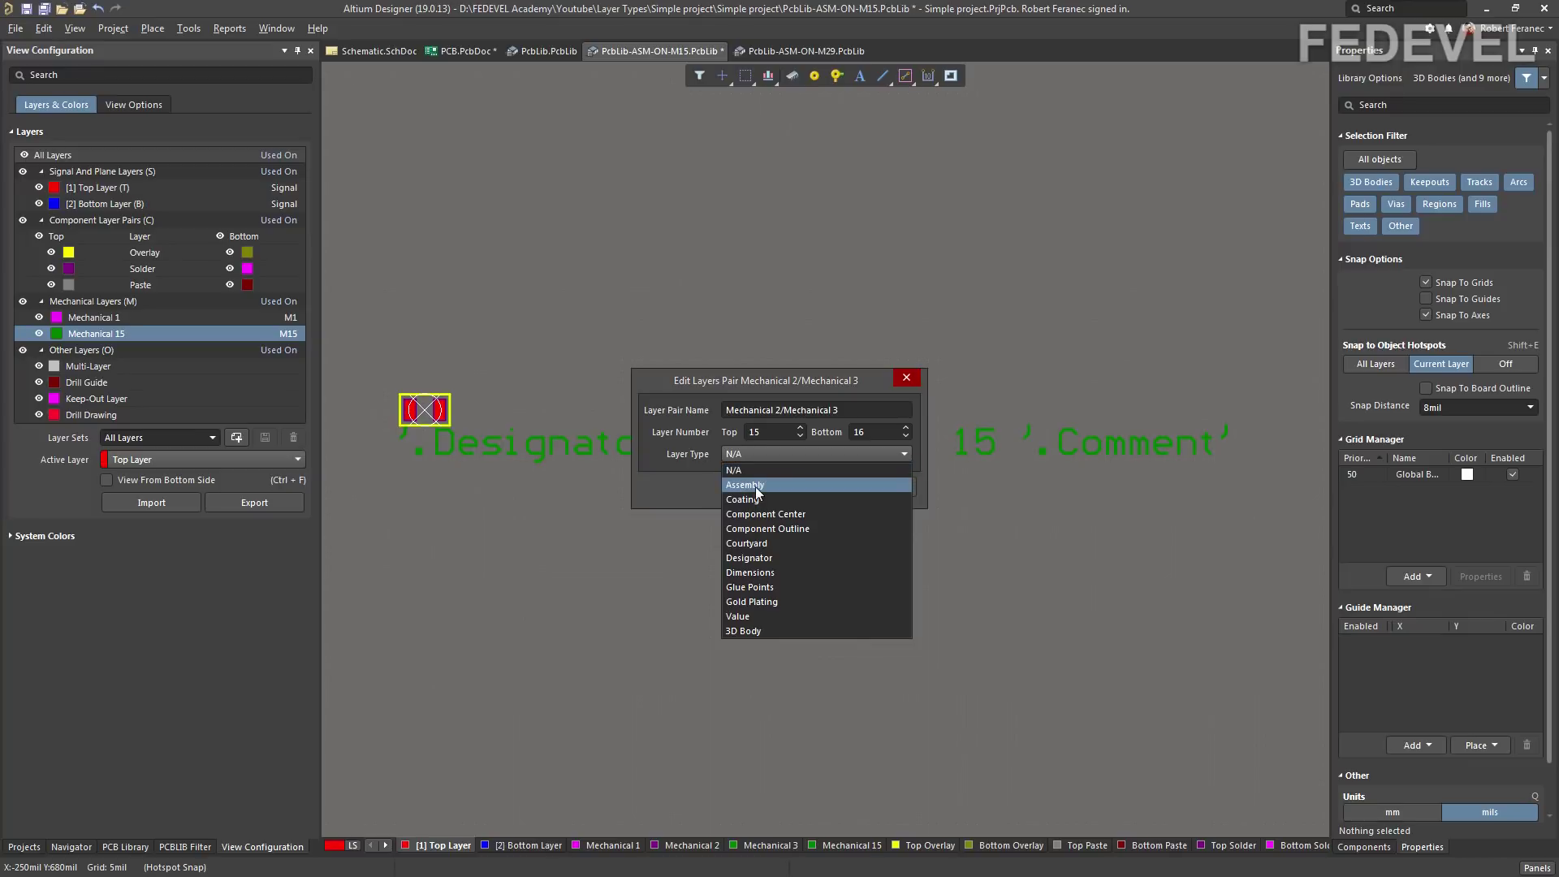
{"action": "left_click", "coordinate": [756, 488]}
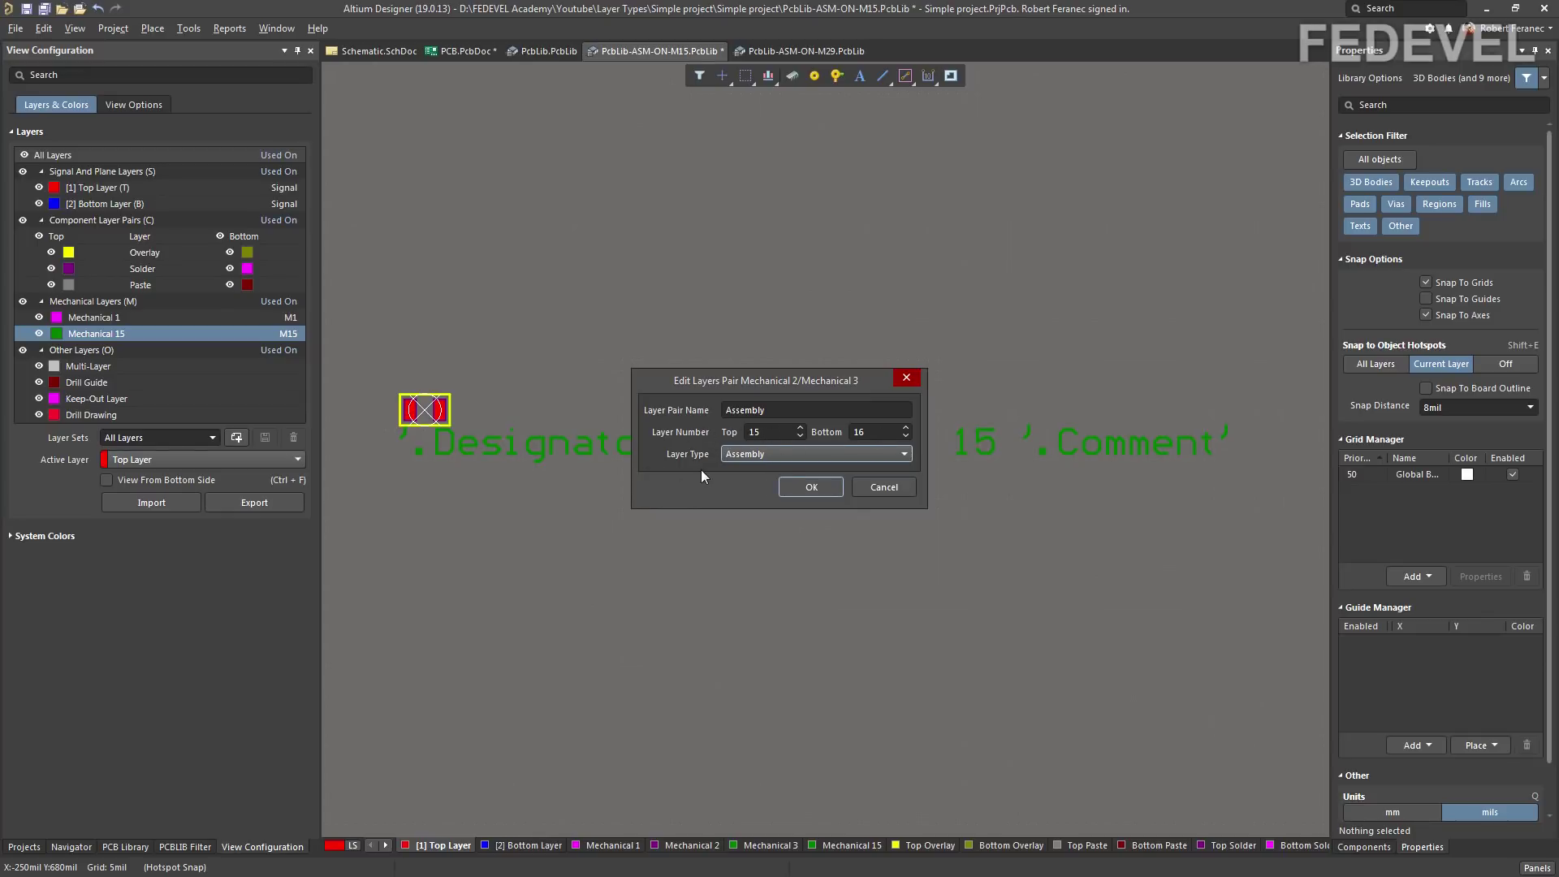
{"action": "left_click", "coordinate": [809, 490]}
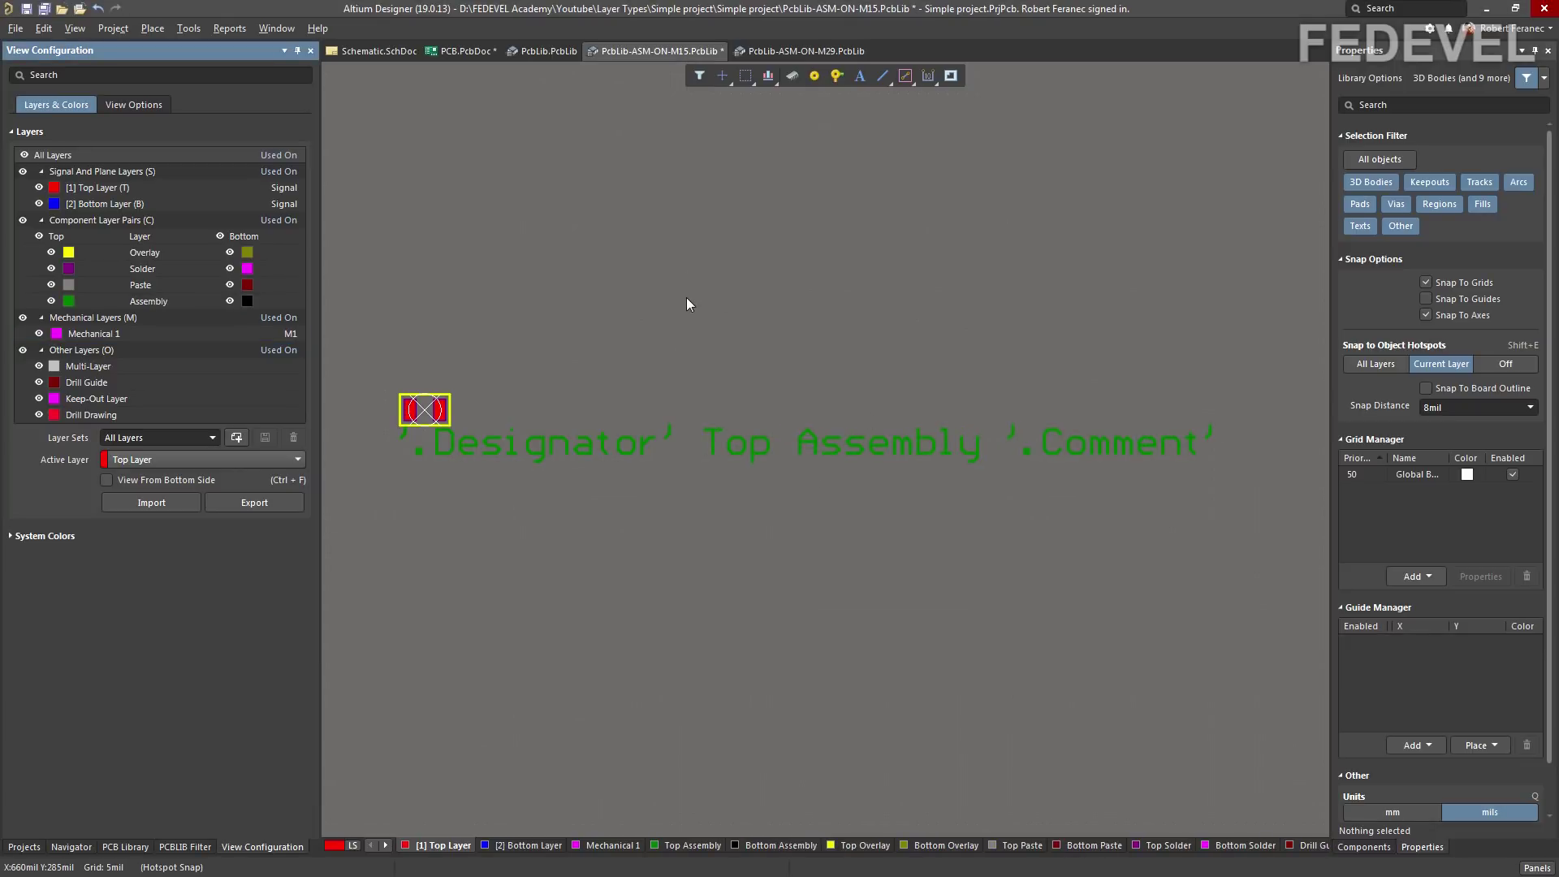
- In PcbLib-ASM-ON-M29, add an Assembly component layer pair with top layer number 29 and bottom layer number 30, and save all documents
{"action": "left_click", "coordinate": [793, 52]}
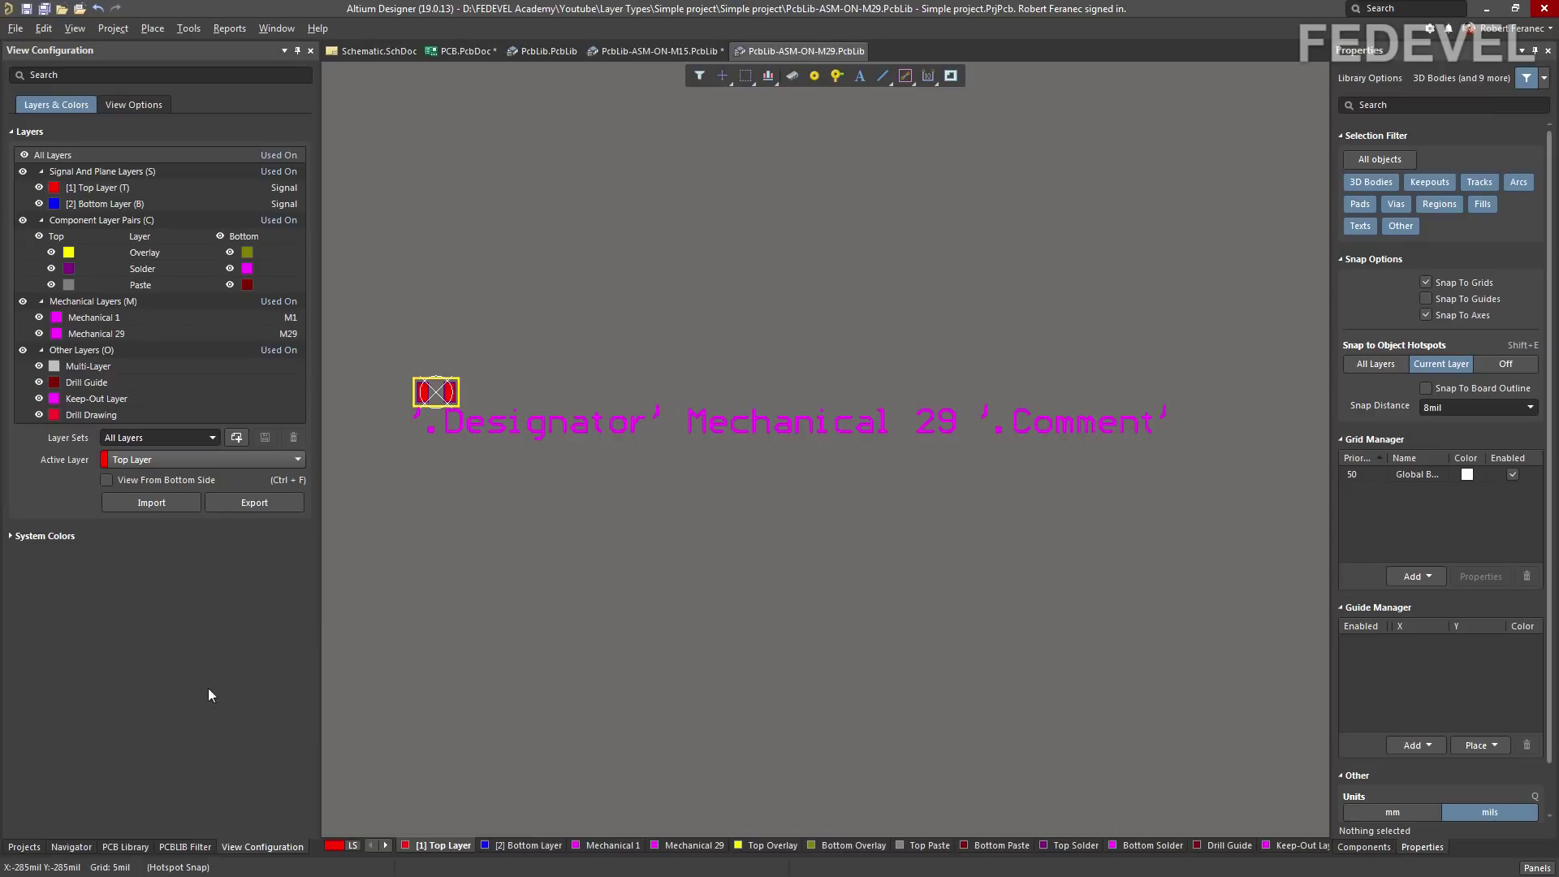
{"action": "left_click", "coordinate": [127, 847]}
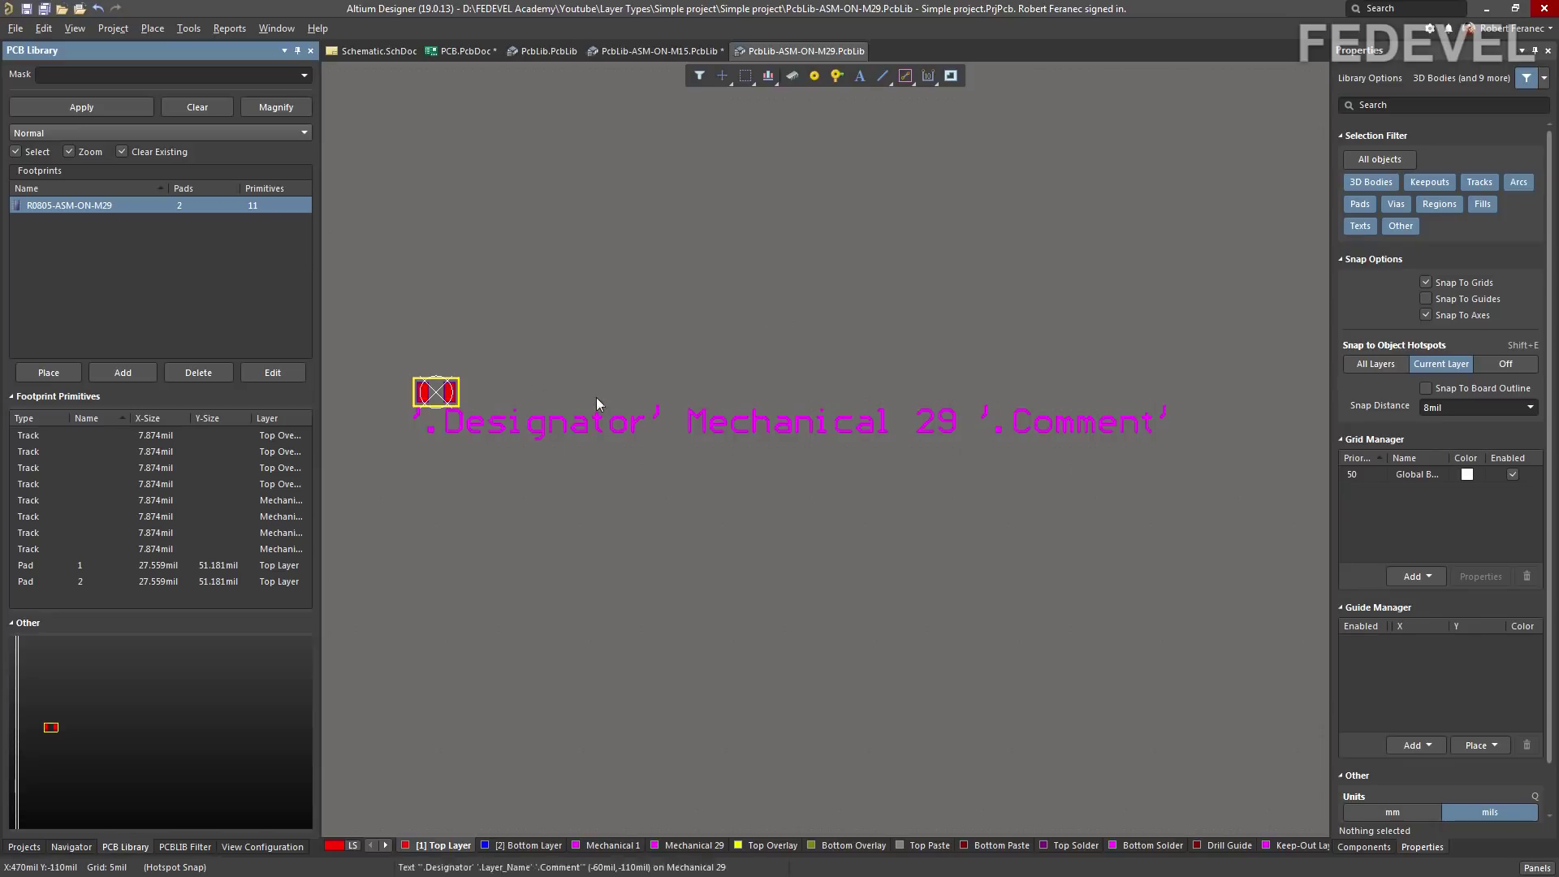
{"action": "left_click", "coordinate": [262, 847]}
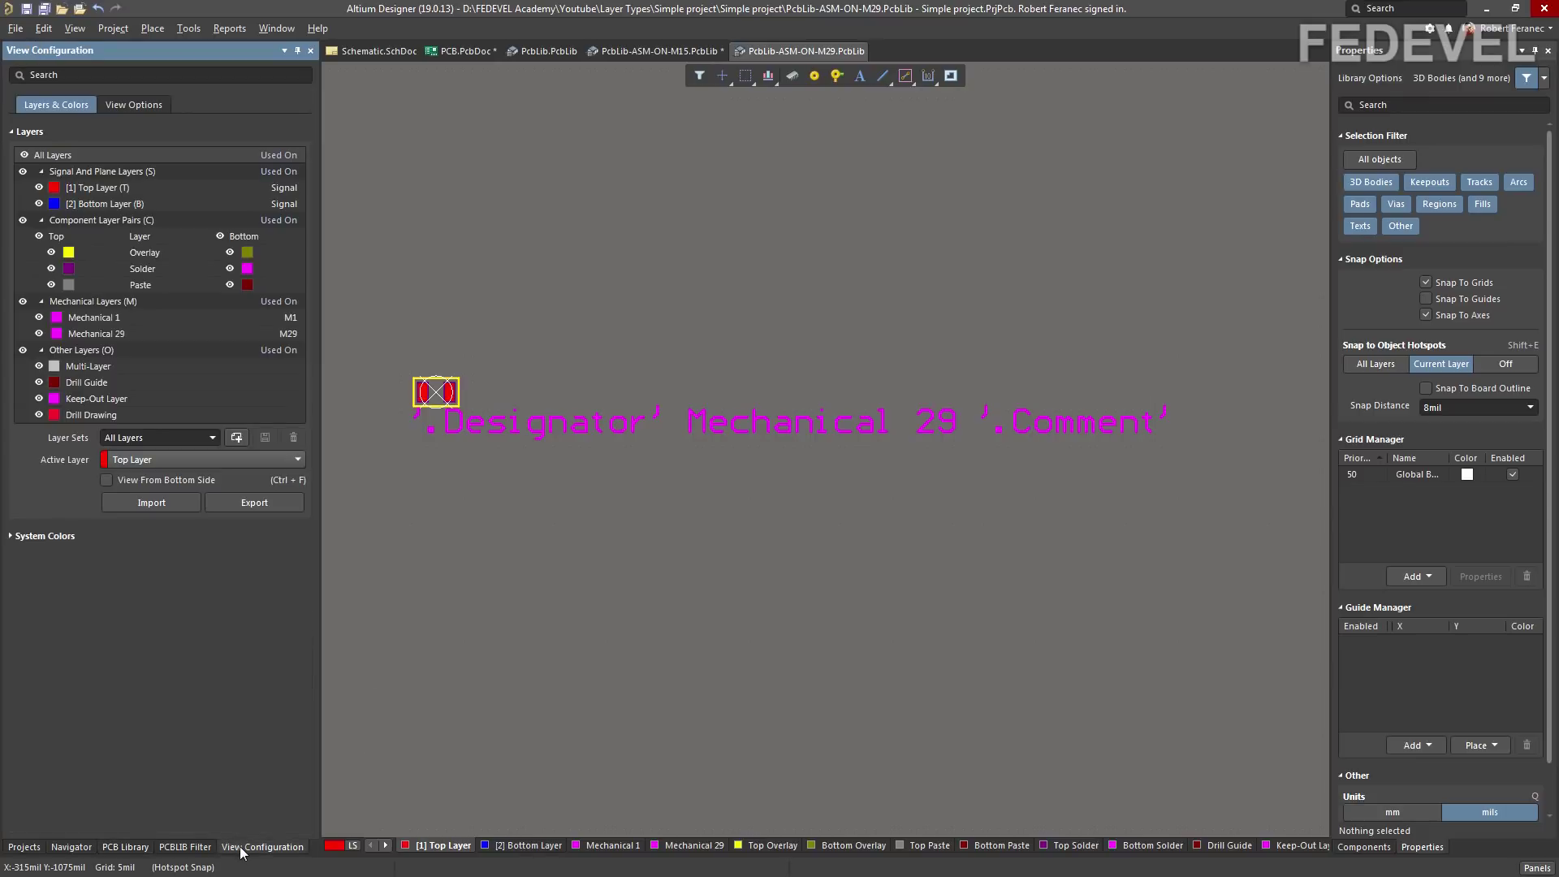
{"action": "right_click", "coordinate": [188, 333]}
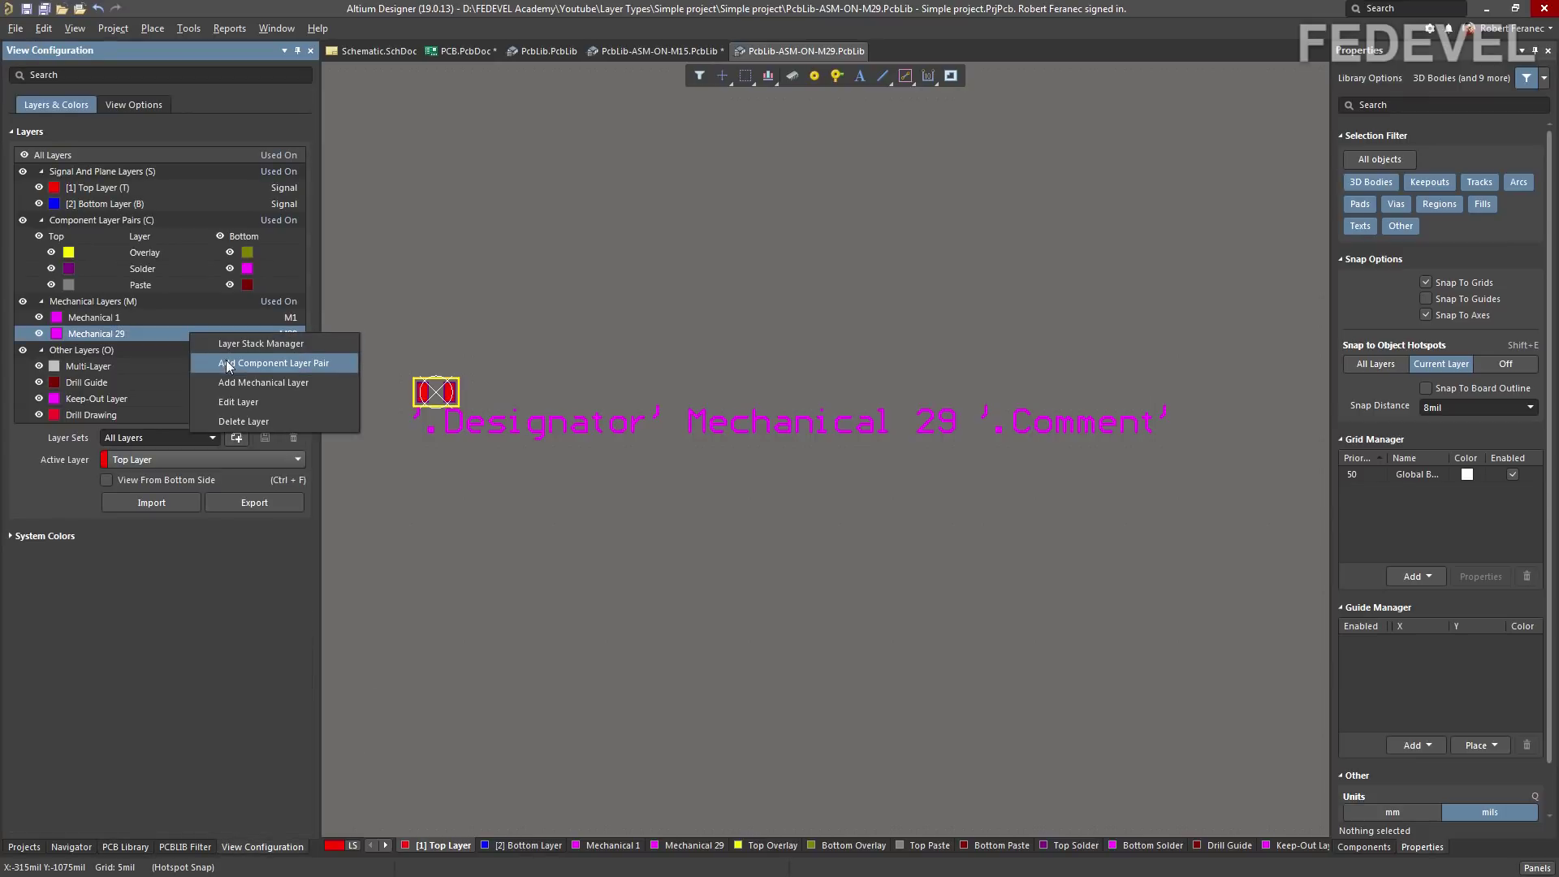
{"action": "left_click", "coordinate": [228, 362]}
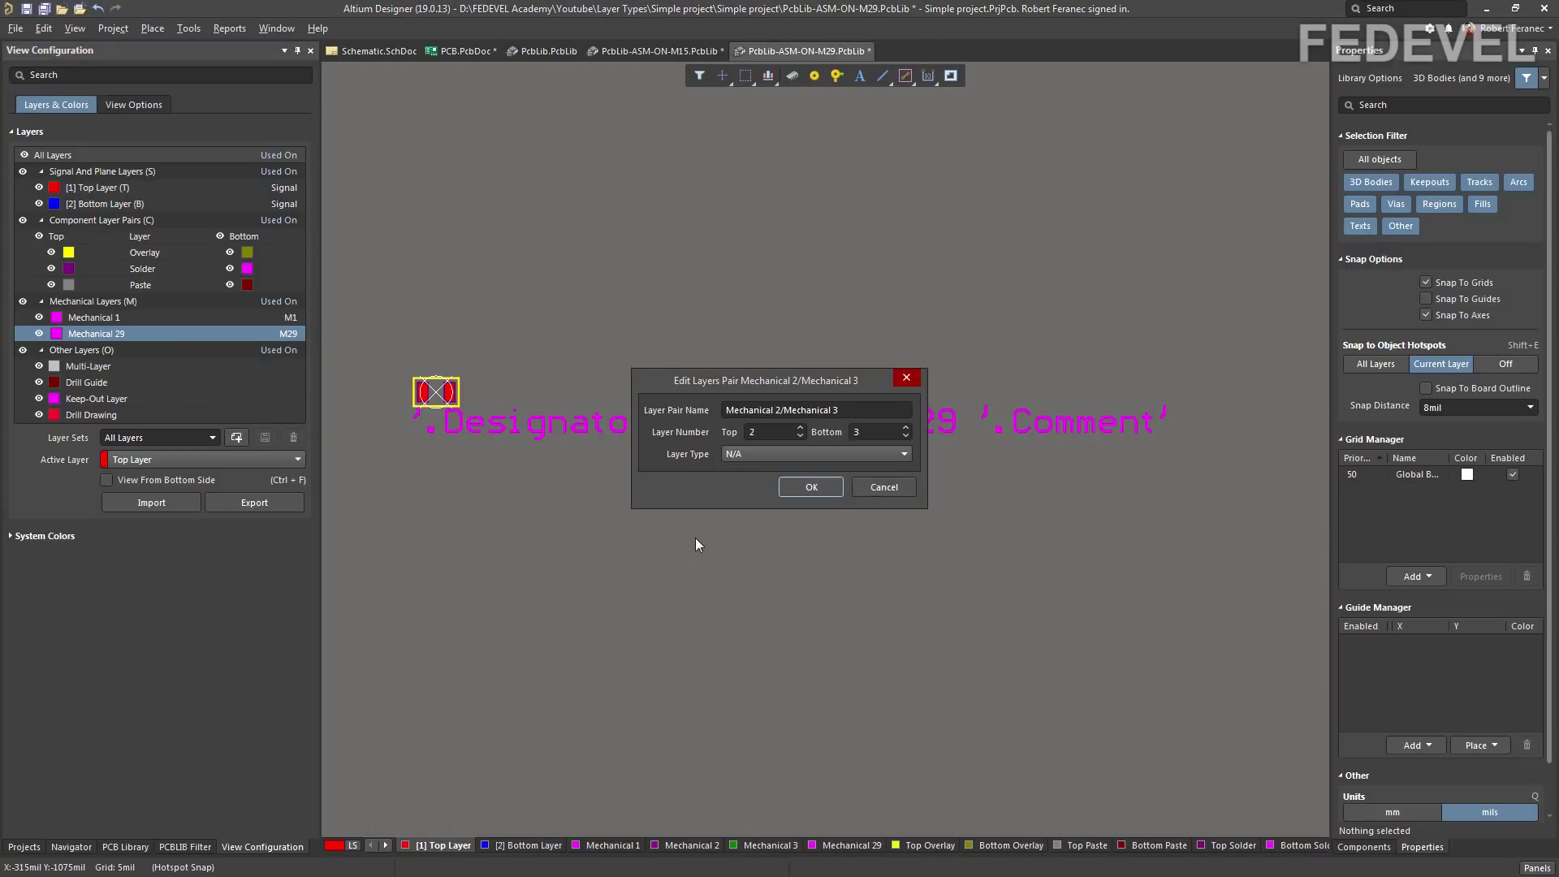
{"action": "double_click", "coordinate": [767, 433]}
{"action": "type", "text": "29"}
{"action": "key", "text": "Tab"}
{"action": "type", "text": "0"}
{"action": "left_click", "coordinate": [757, 451]}
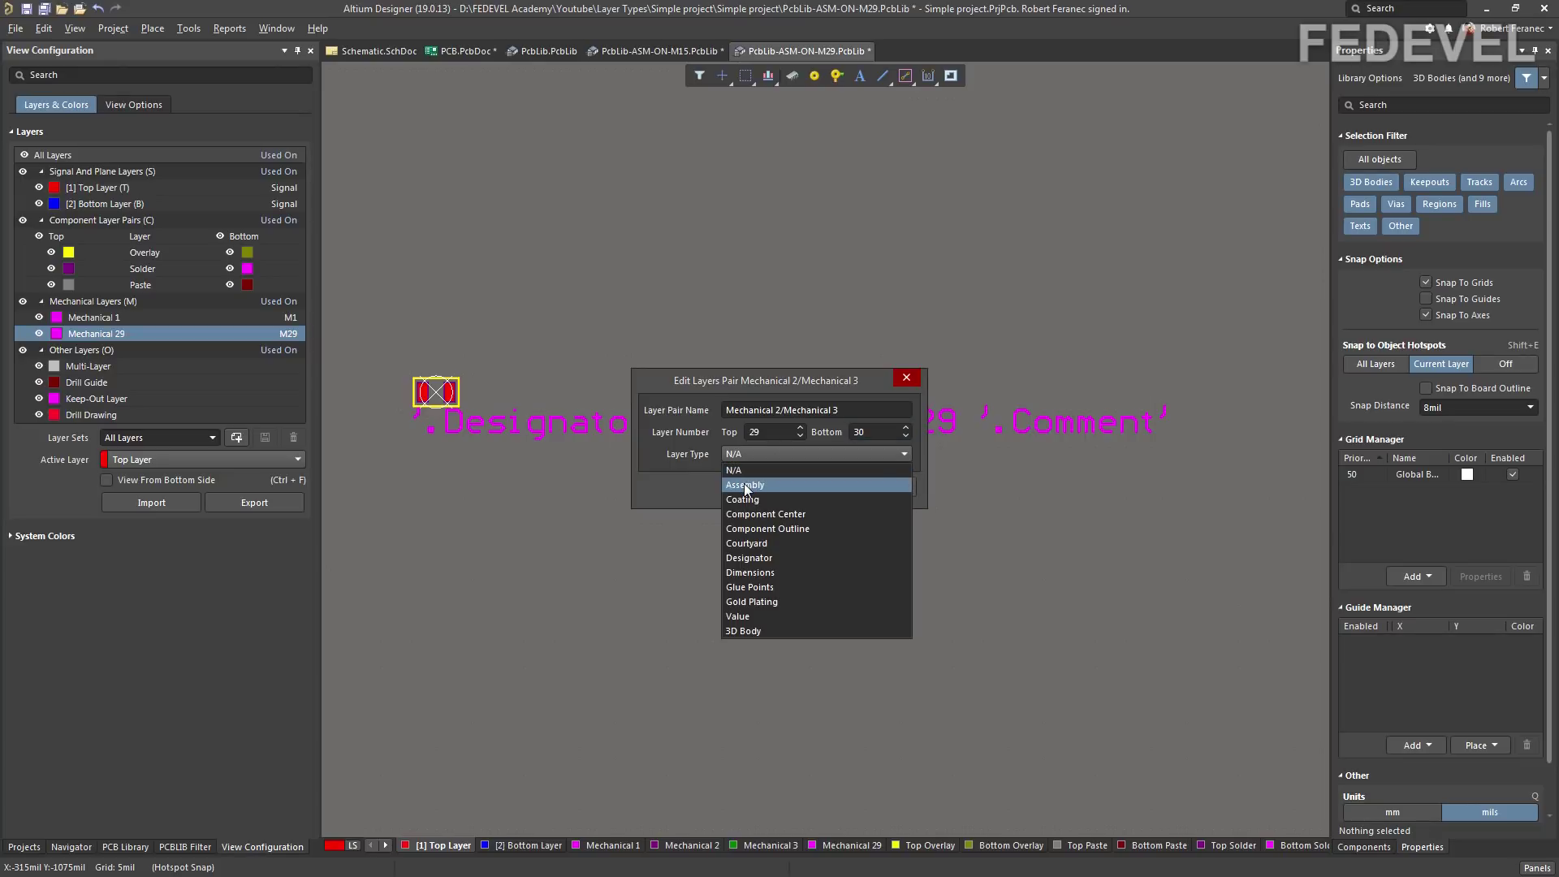
{"action": "left_click", "coordinate": [743, 485]}
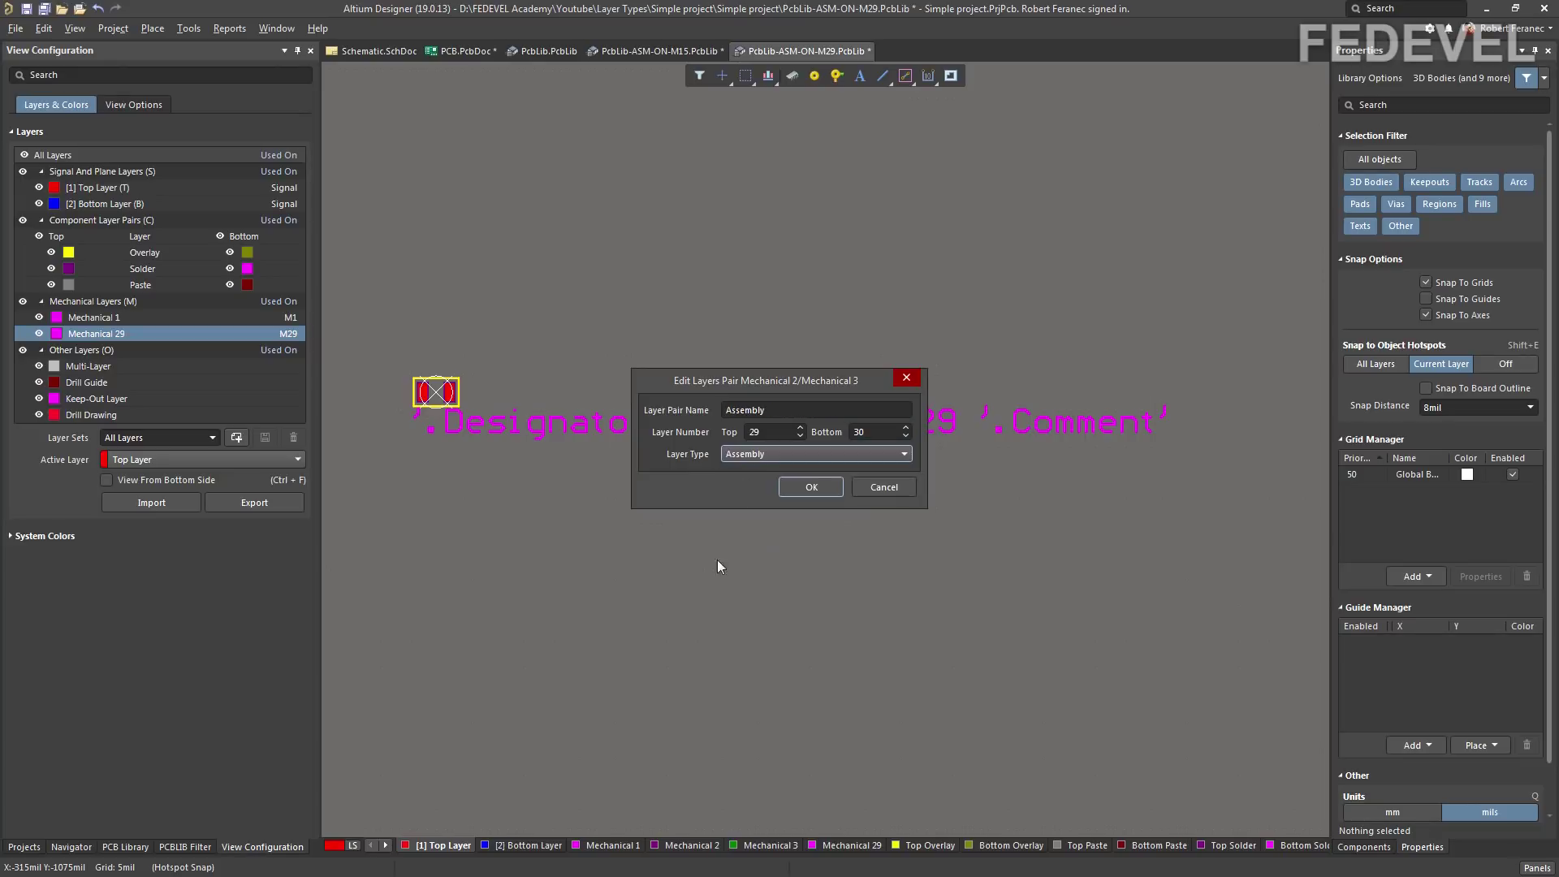
{"action": "left_click", "coordinate": [810, 488]}
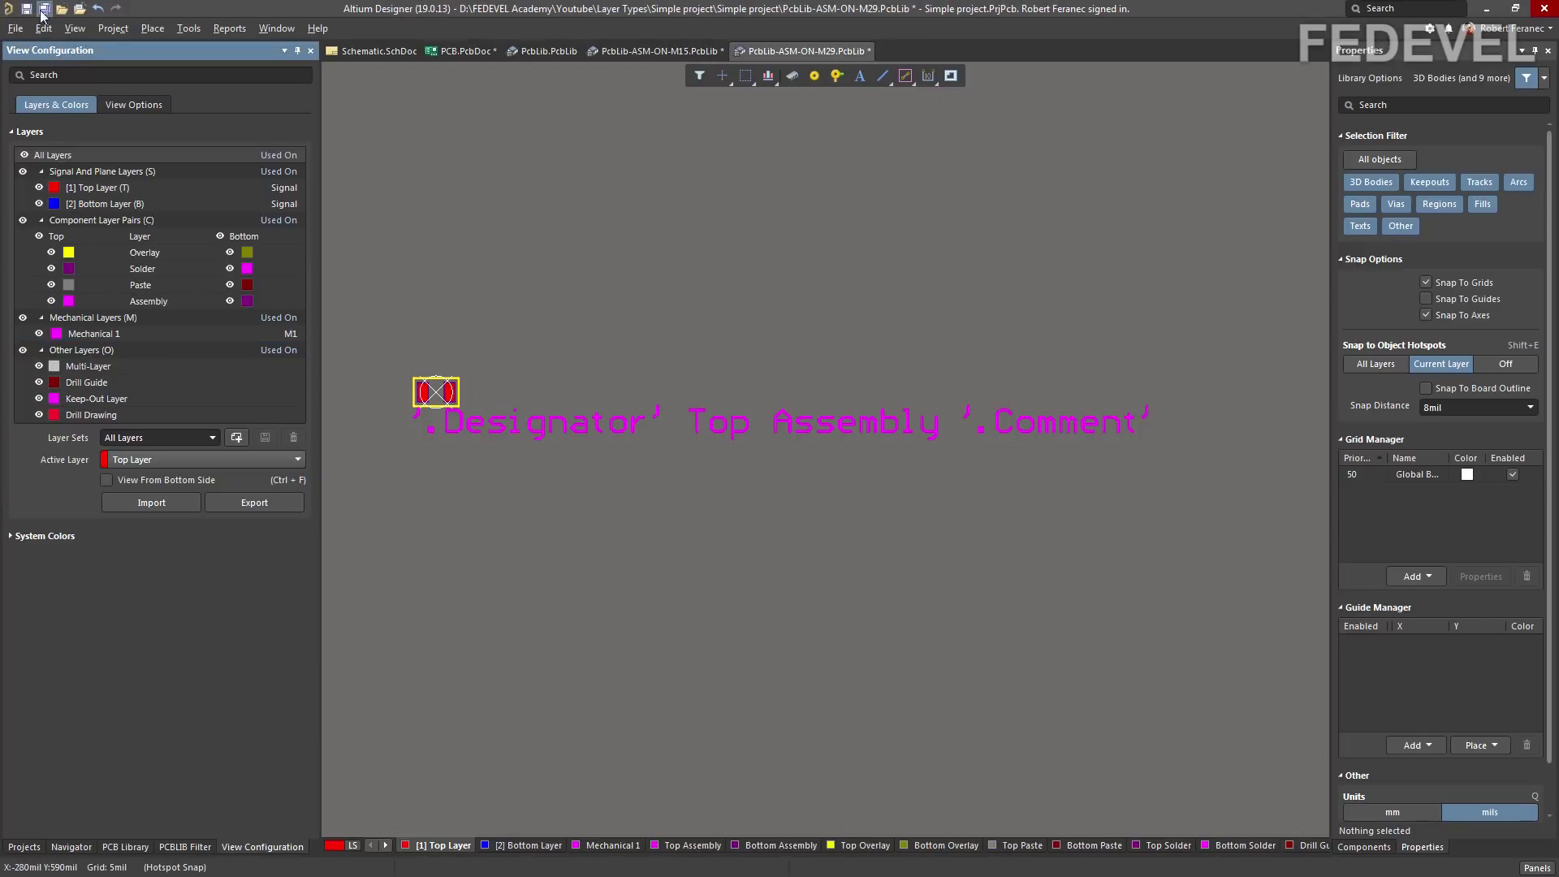
{"action": "left_click", "coordinate": [44, 9]}
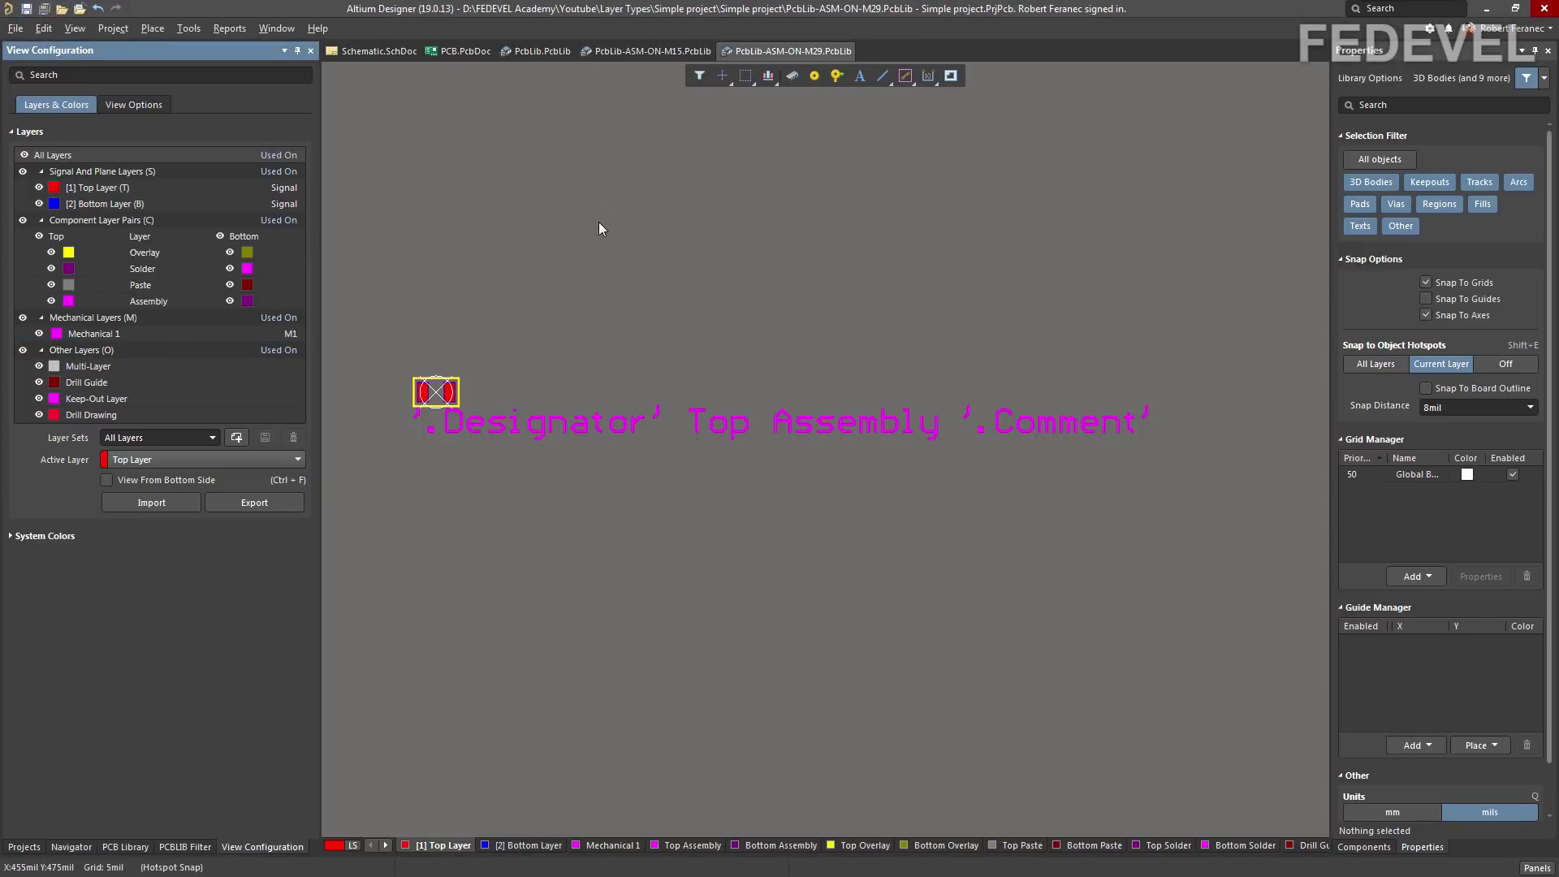
- Update PCB.PcbDoc from the schematic, executing the changes that add components R1 to R8
{"action": "left_click", "coordinate": [377, 50]}
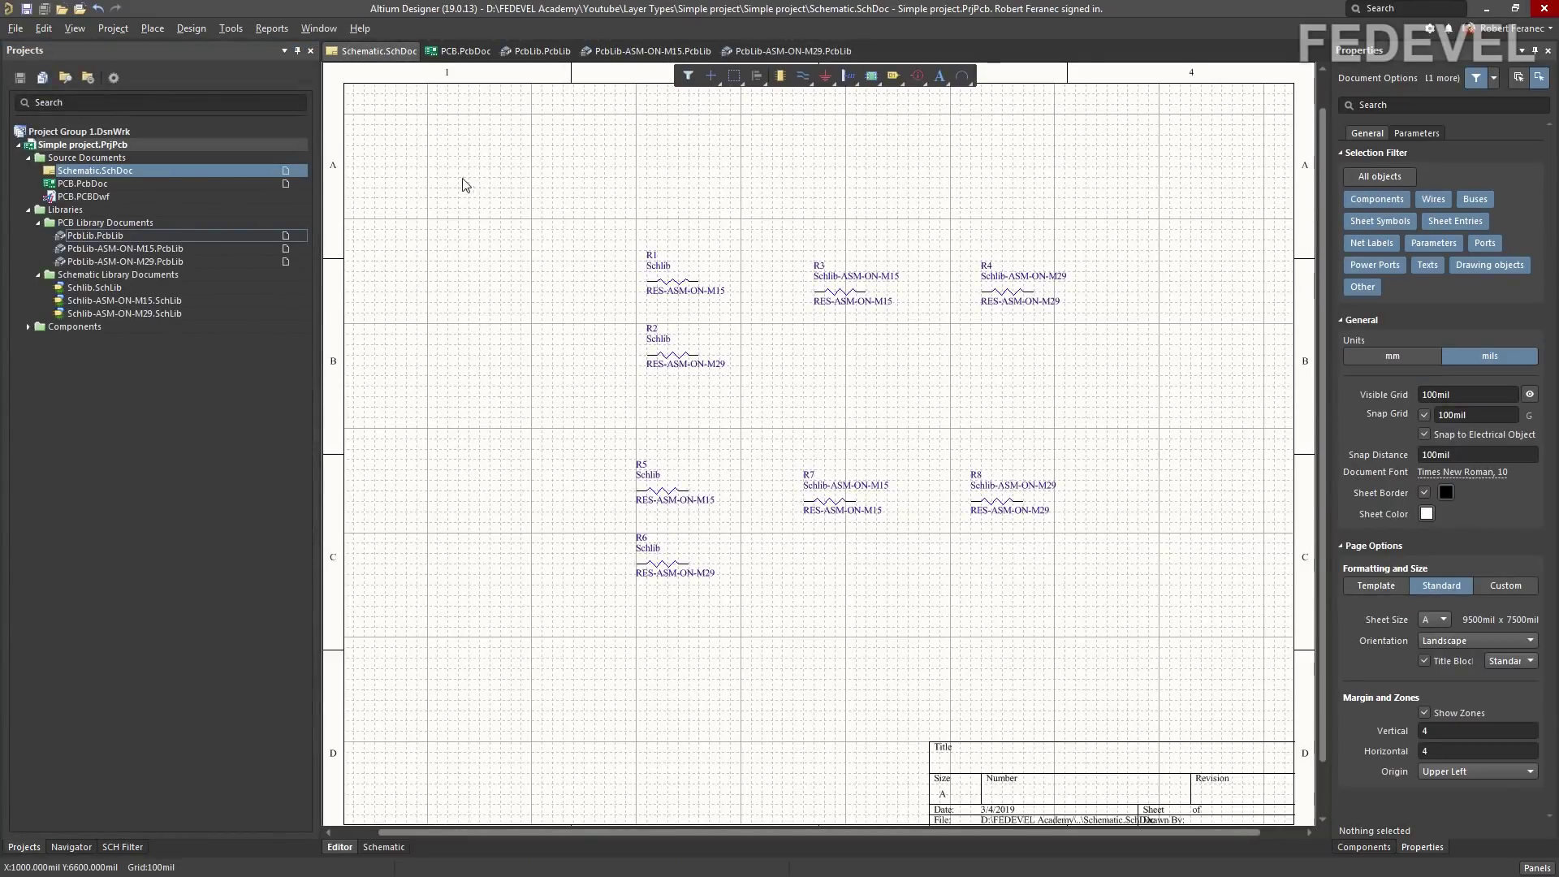
{"action": "left_click", "coordinate": [190, 29]}
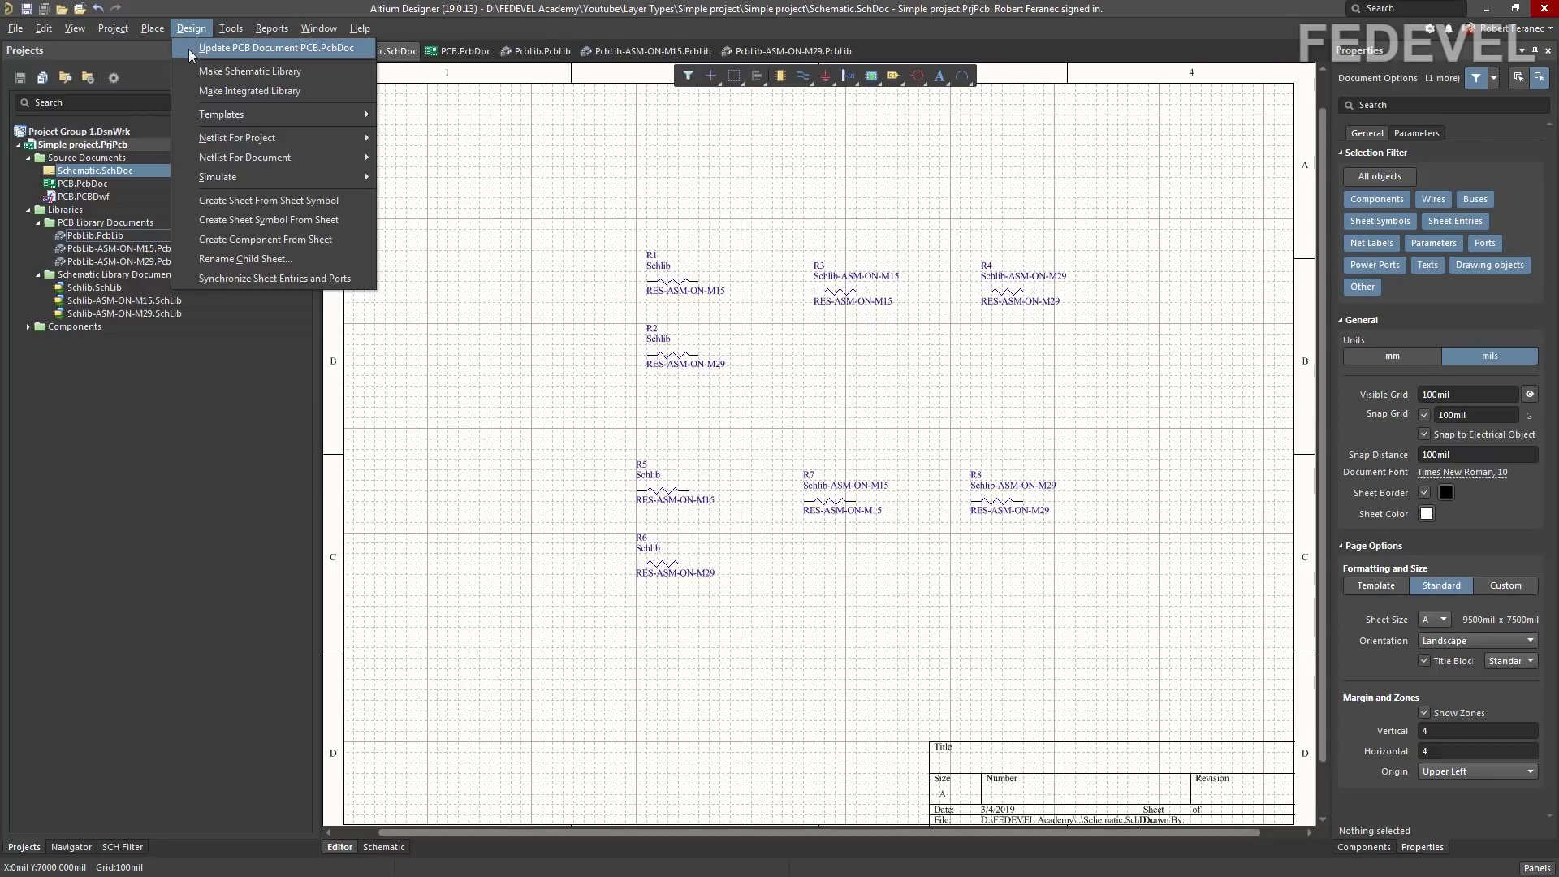
{"action": "left_click", "coordinate": [202, 48]}
{"action": "left_click", "coordinate": [299, 620]}
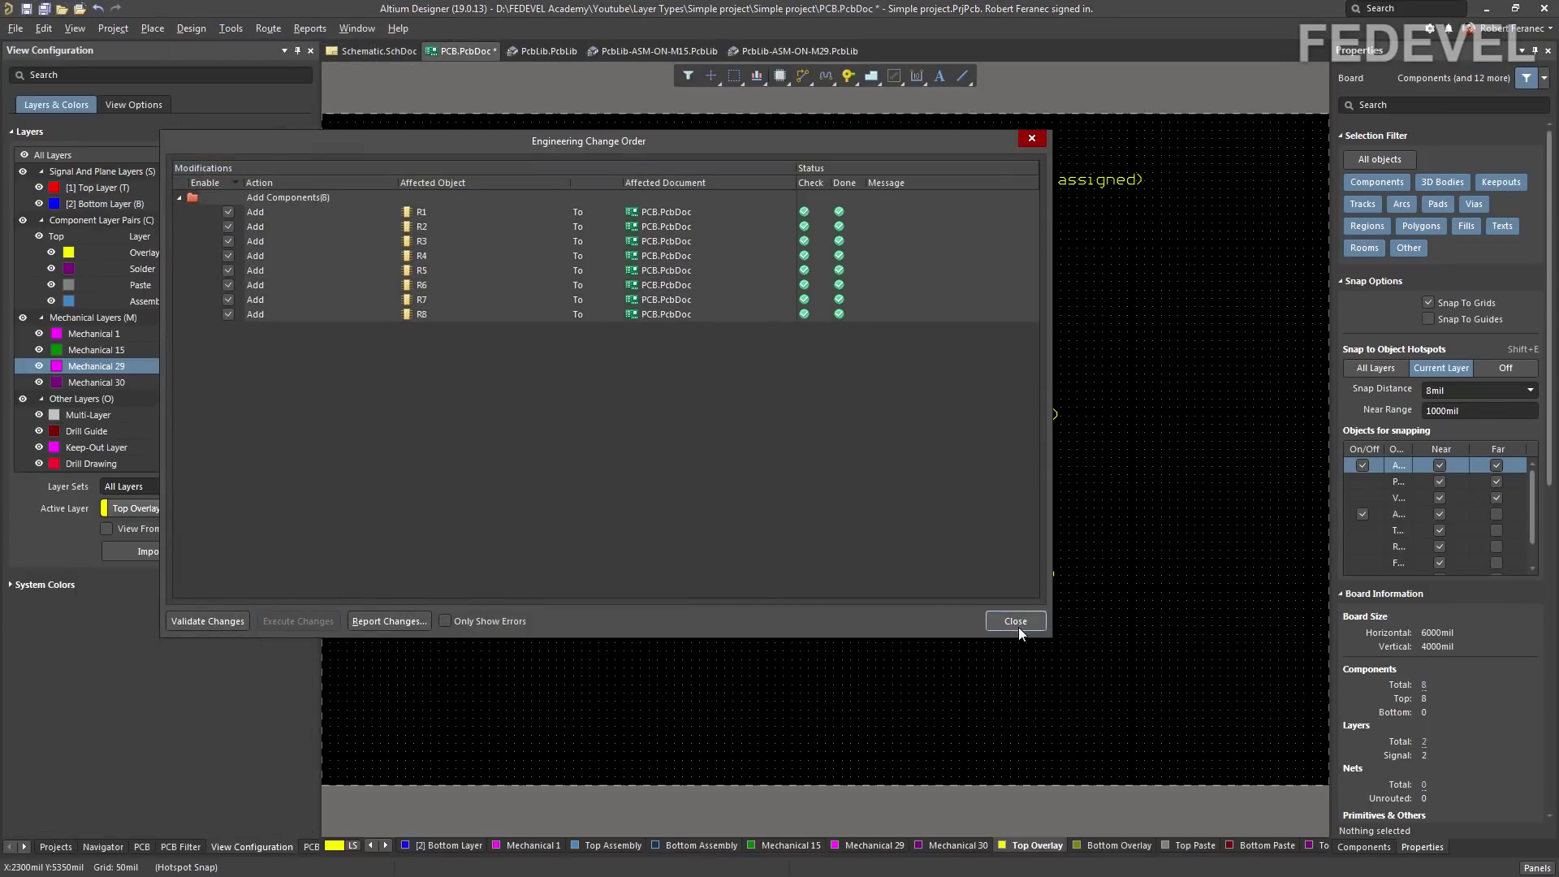
{"action": "left_click", "coordinate": [1014, 626]}
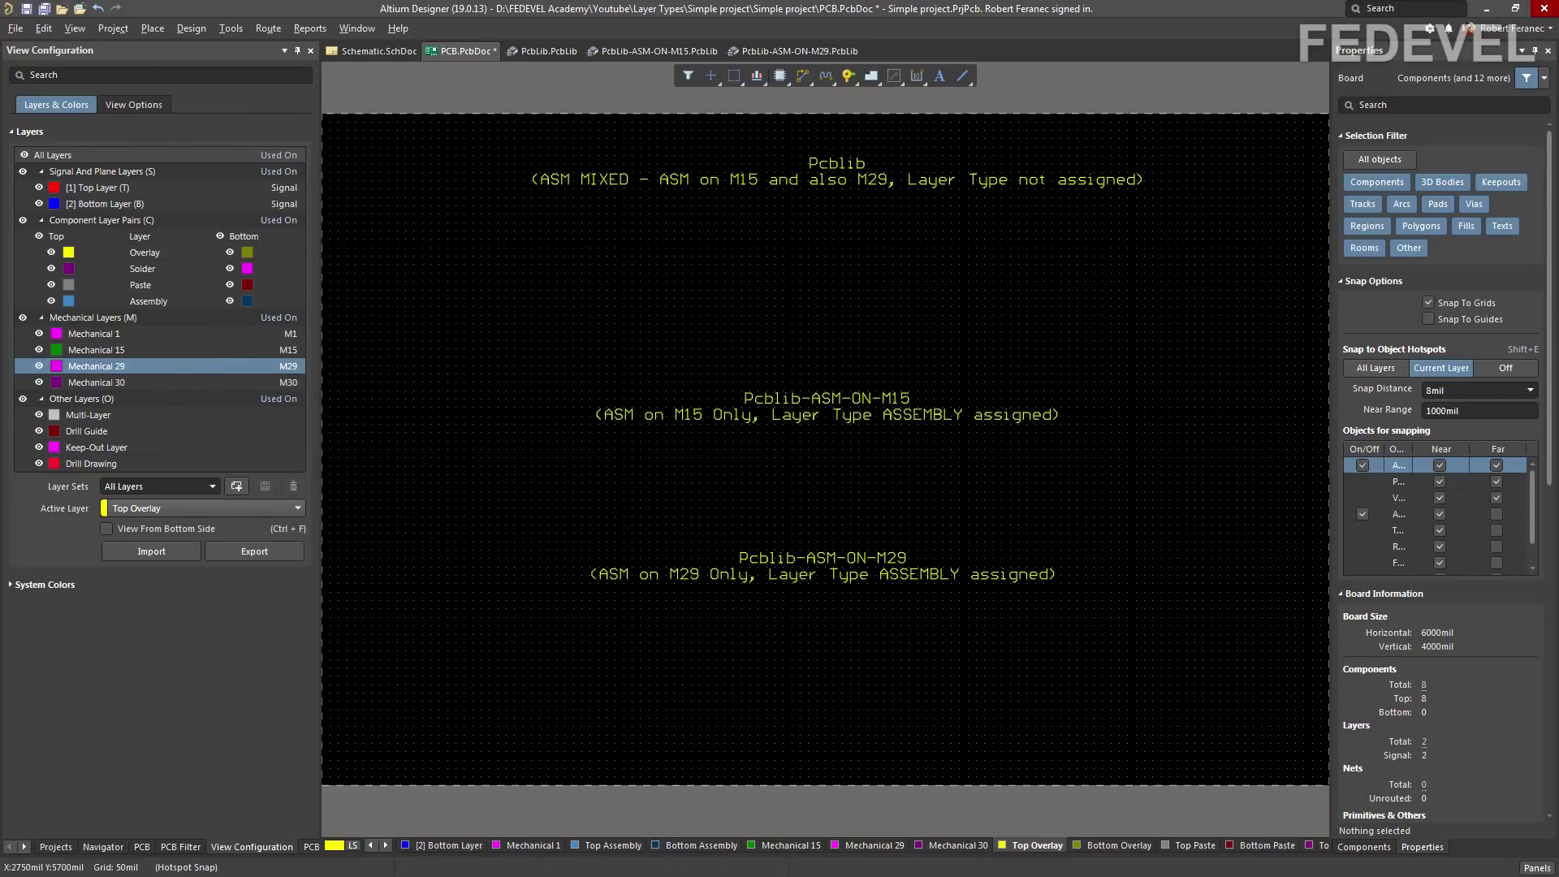
- Place R1 and R2 horizontally under the Pcblib heading, R3 under Pcblib-ASM-ON-M15 and R4 under Pcblib-ASM-ON-M29
{"action": "scroll", "coordinate": [850, 319], "scroll_direction": "down", "scroll_amount": 4, "text": "ctrl"}
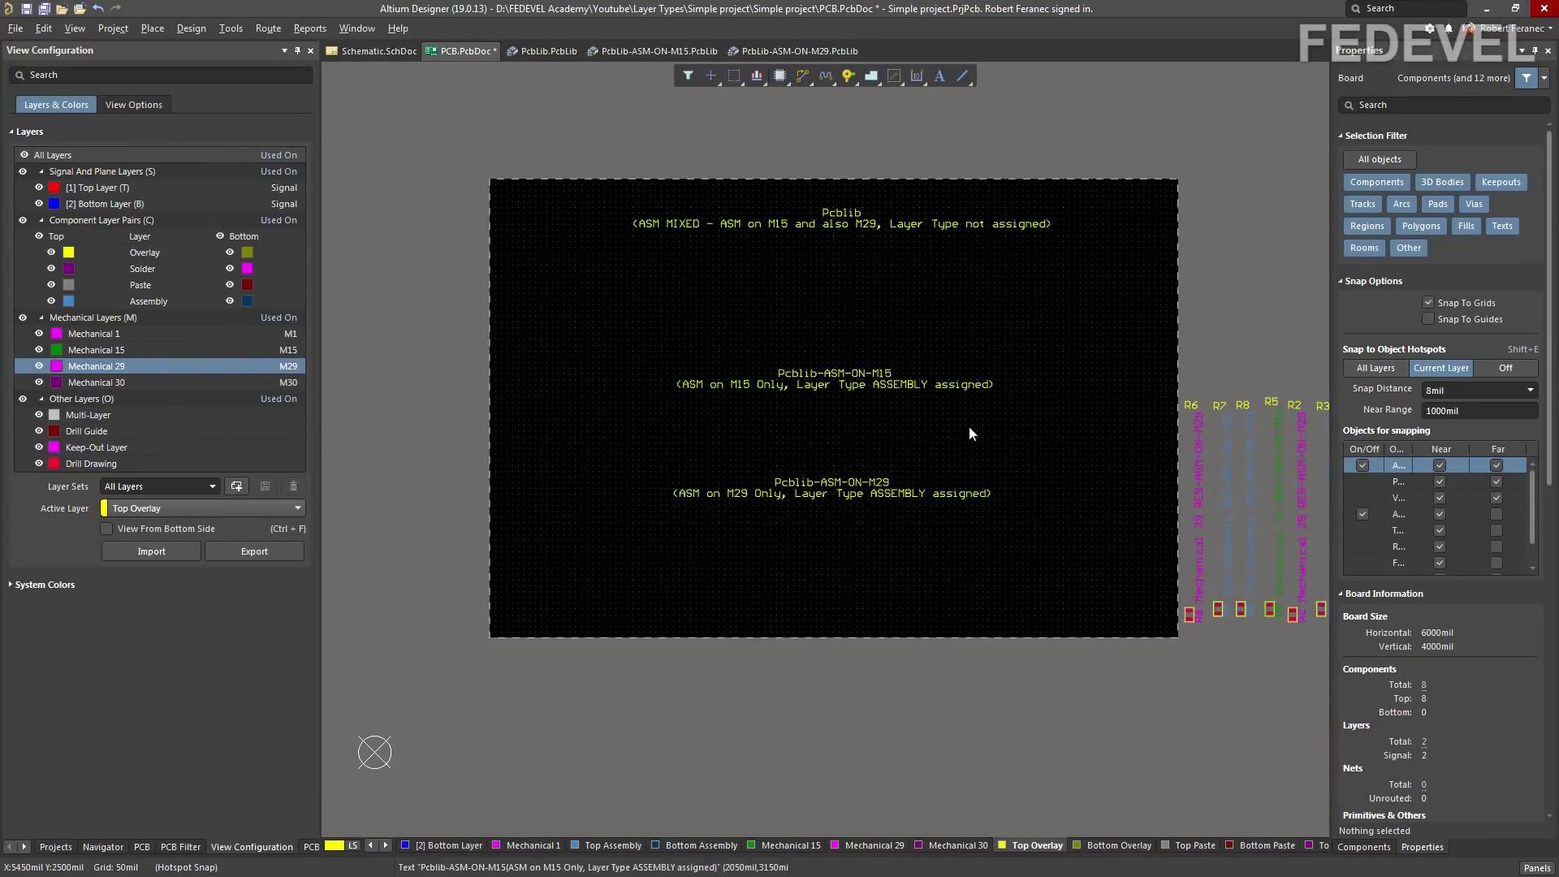
{"action": "right_click_drag", "start_coordinate": [961, 435], "coordinate": [930, 451]}
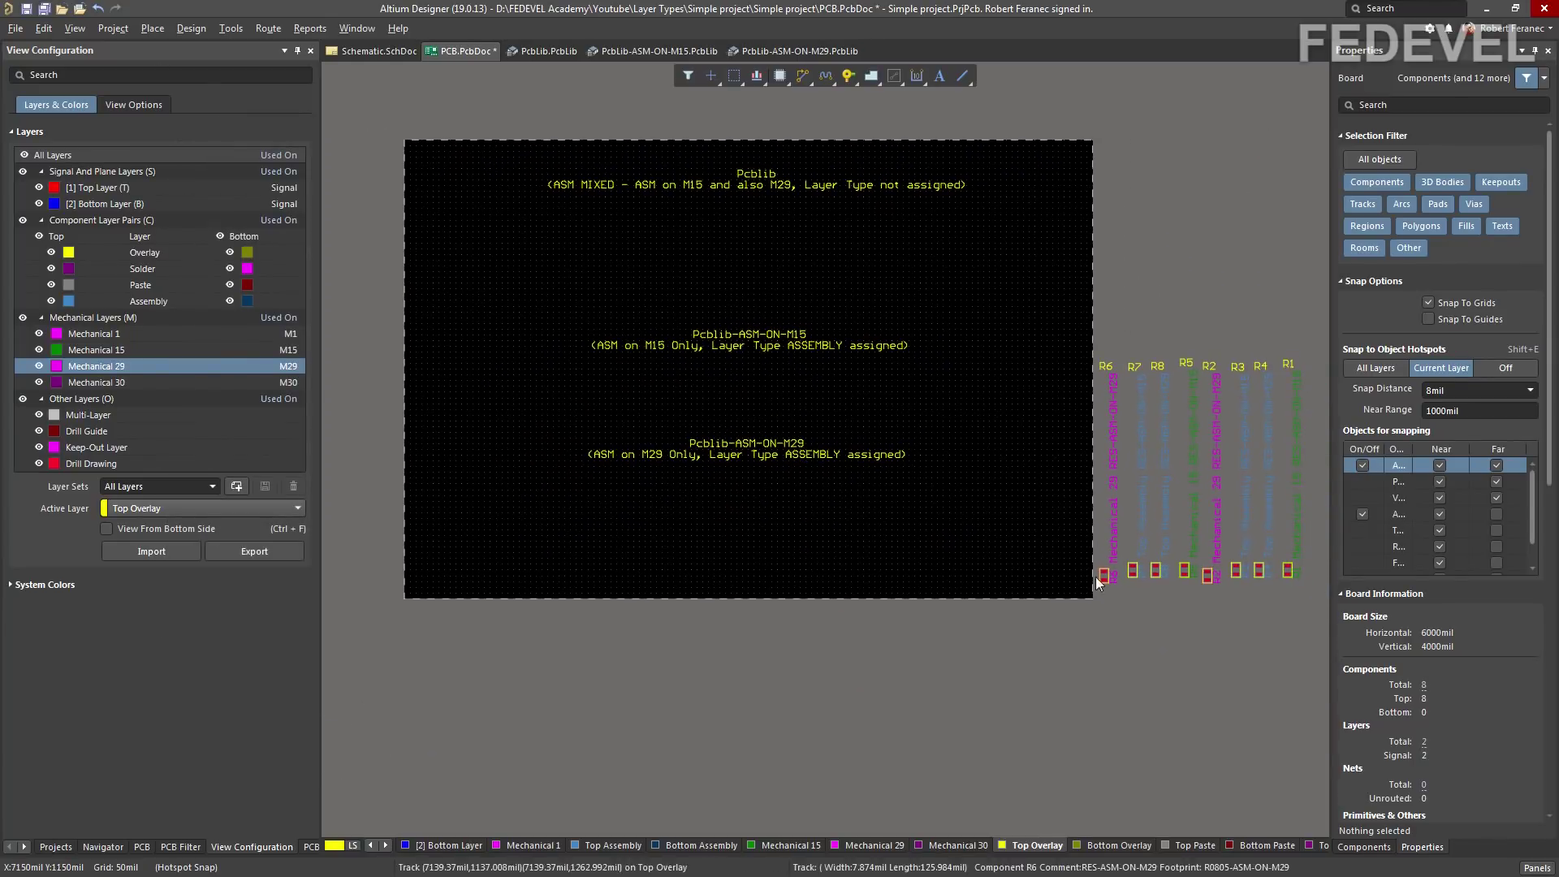
{"action": "left_click_drag", "start_coordinate": [1287, 570], "coordinate": [560, 217]}
{"action": "key", "text": "space"}
{"action": "key", "text": "space"}
{"action": "key", "text": "space"}
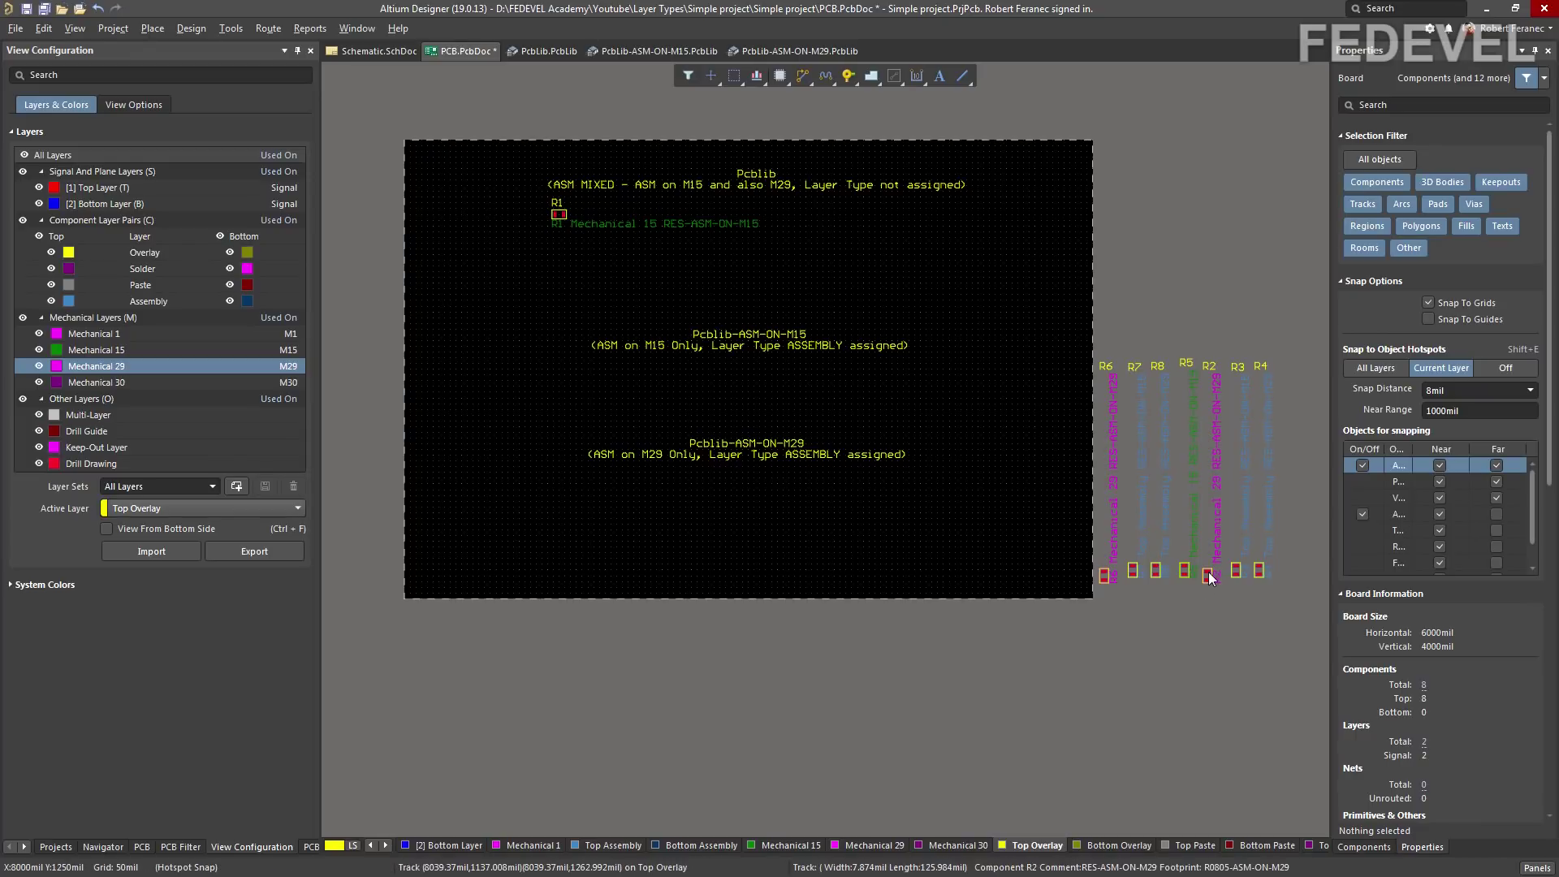
{"action": "left_click_drag", "start_coordinate": [1197, 572], "coordinate": [559, 253]}
{"action": "left_click_drag", "start_coordinate": [1233, 573], "coordinate": [560, 388]}
{"action": "left_click_drag", "start_coordinate": [1259, 570], "coordinate": [560, 506]}
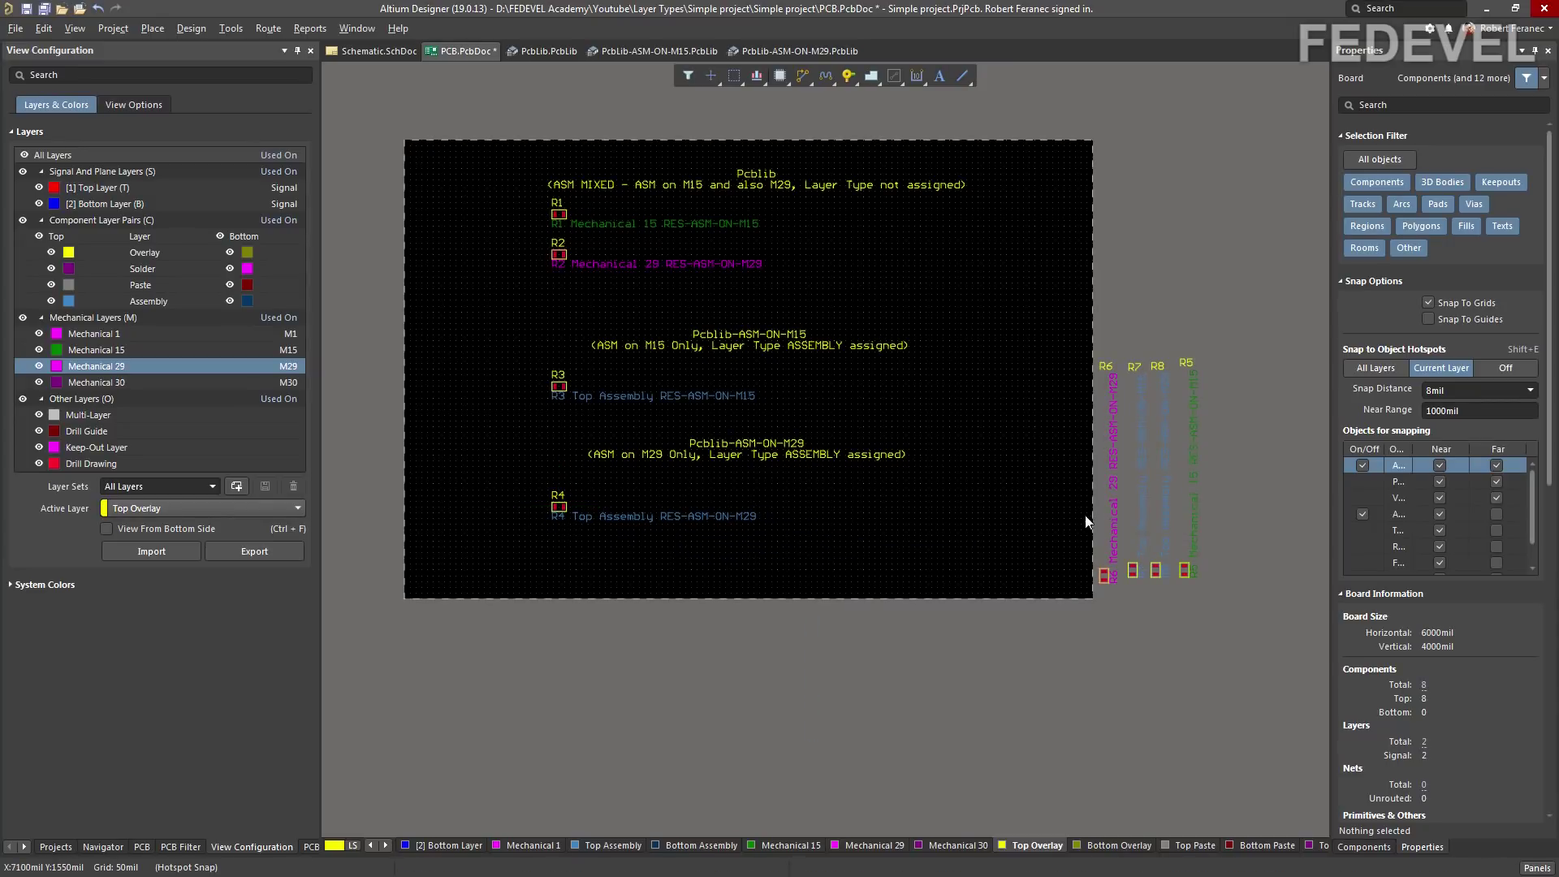
- Place R5 across from R1 and R6 across from R2, rotated horizontally and flipped to the bottom side of the board
{"action": "left_click_drag", "start_coordinate": [1183, 571], "coordinate": [840, 227]}
{"action": "key", "text": "space"}
{"action": "key", "text": "space"}
{"action": "key", "text": "space"}
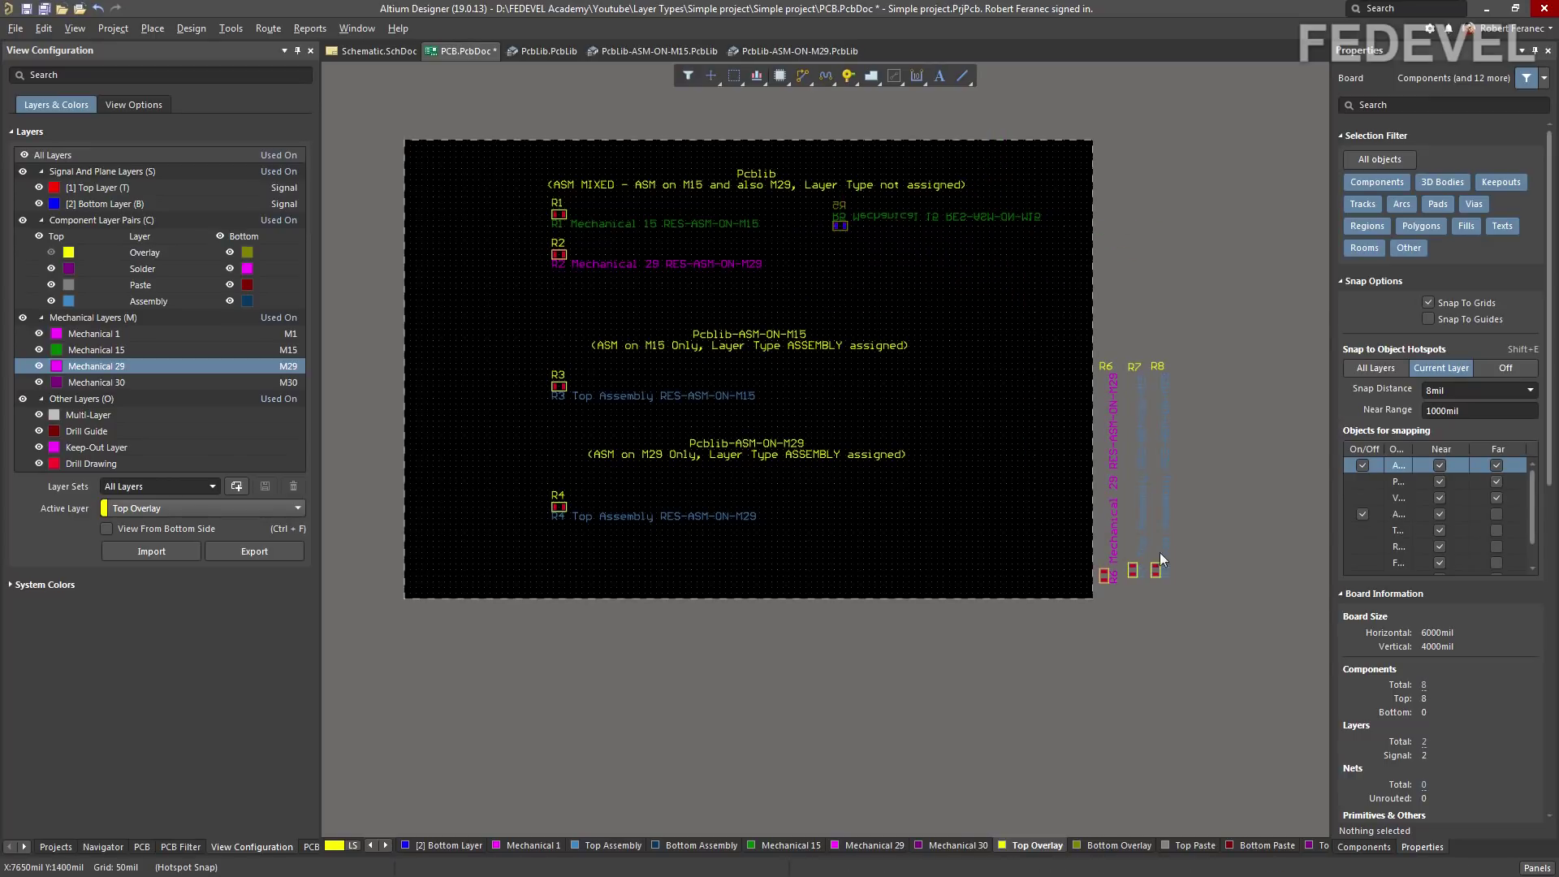
{"action": "left_click_drag", "start_coordinate": [1104, 575], "coordinate": [844, 270]}
{"action": "key", "text": "l"}
{"action": "key", "text": "space"}
- Place R7 across from R3 and R8 across from R4, horizontal and on the board's bottom side
{"action": "left_click_drag", "start_coordinate": [1131, 572], "coordinate": [841, 396]}
{"action": "key", "text": "l"}
{"action": "key", "text": "space"}
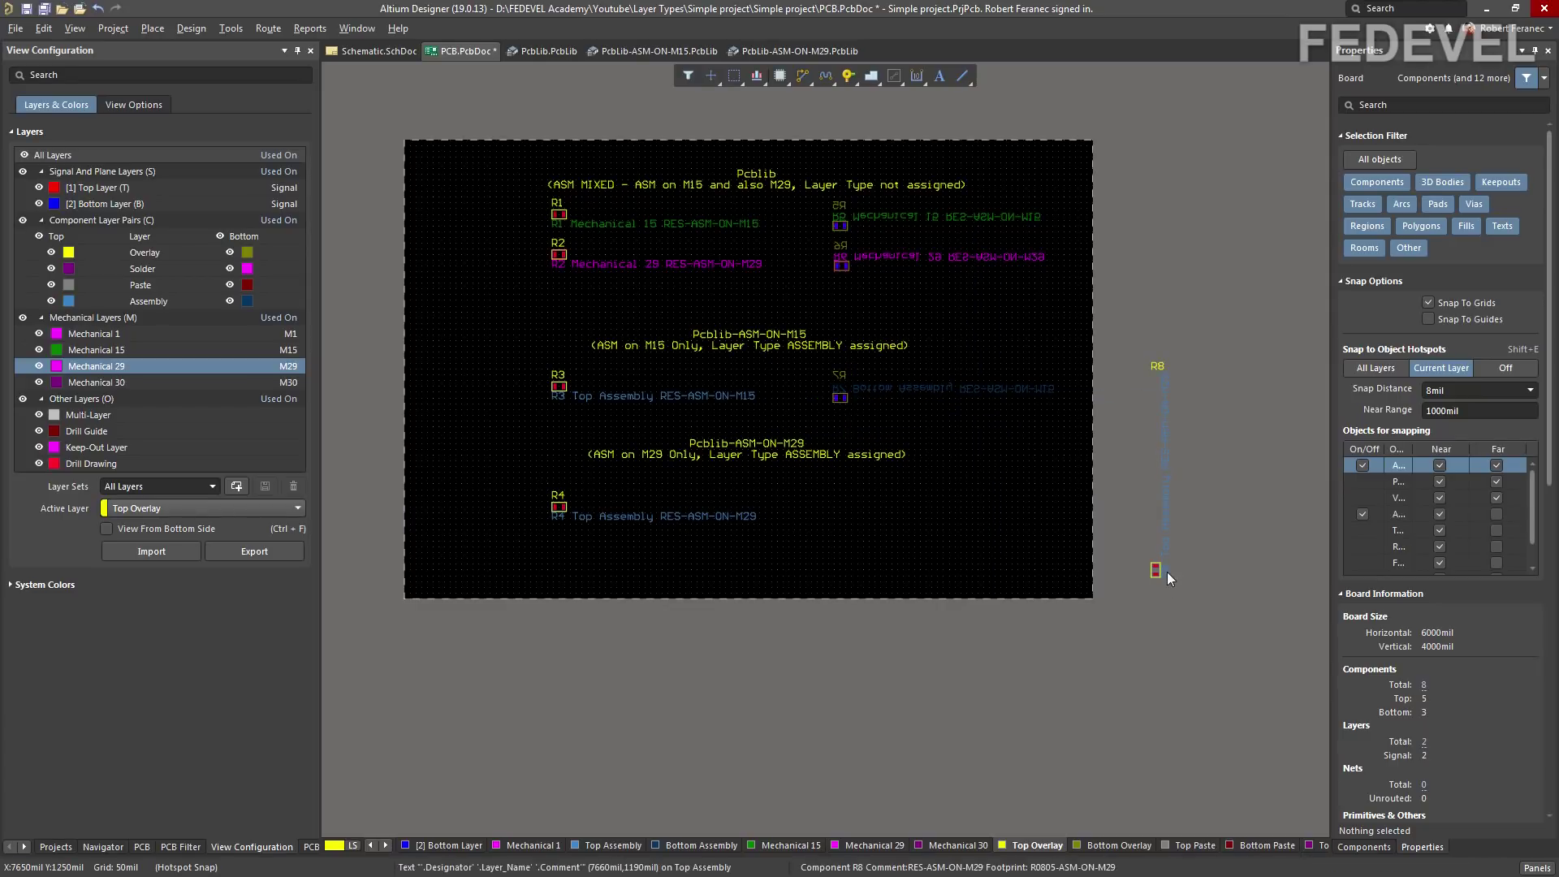
{"action": "left_click_drag", "start_coordinate": [1157, 574], "coordinate": [841, 518]}
{"action": "key", "text": "space"}
{"action": "key", "text": "l"}
- Fit the whole board in view and select the Assembly component layer pair
{"action": "left_click", "coordinate": [75, 28]}
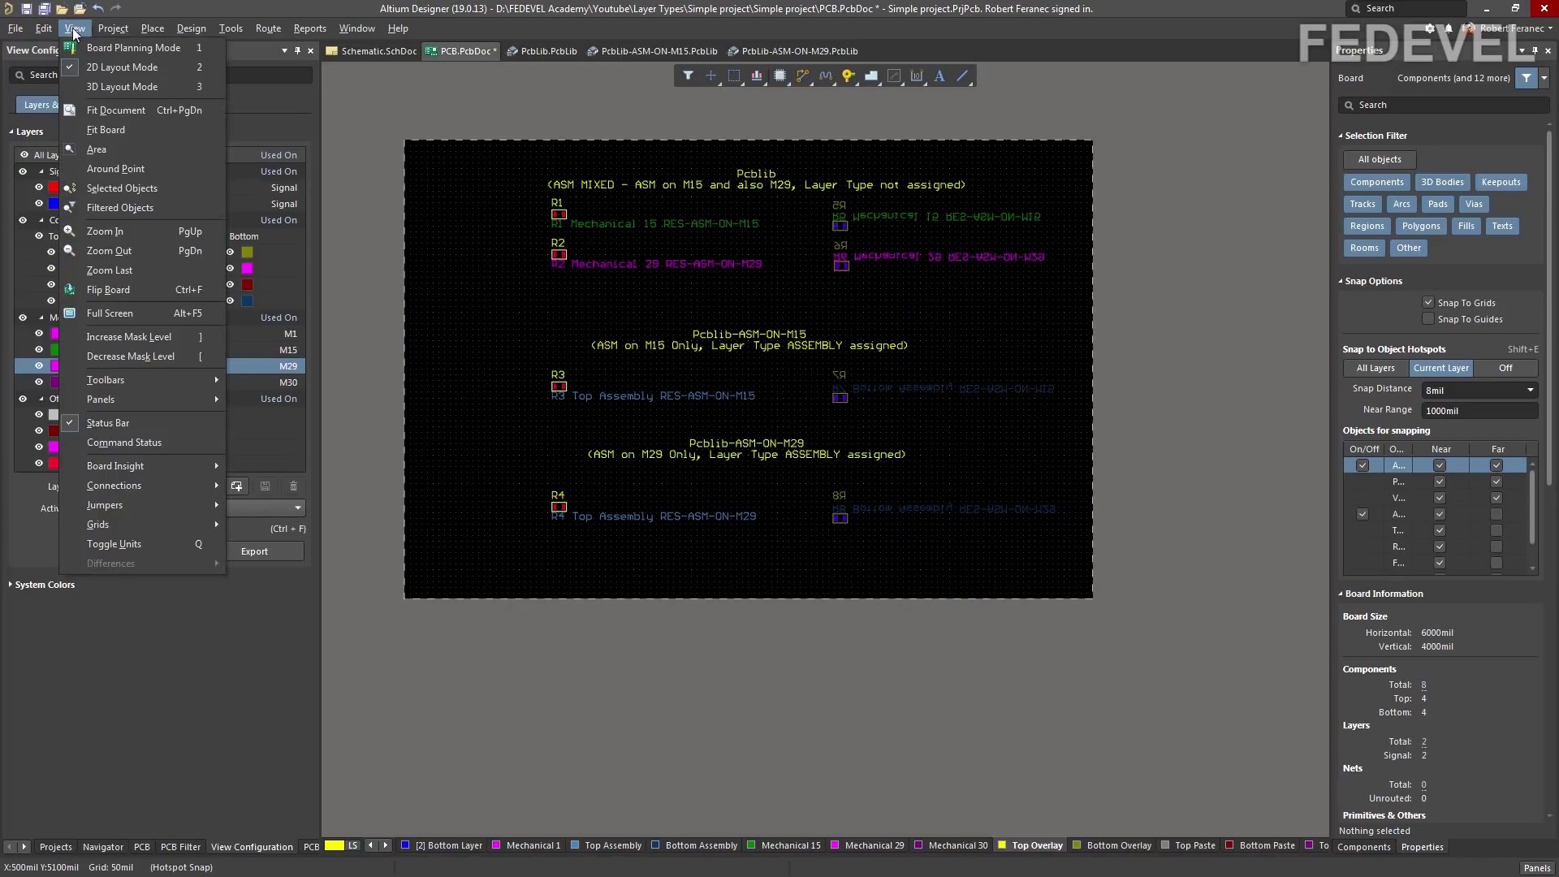
{"action": "left_click", "coordinate": [118, 132]}
{"action": "left_click", "coordinate": [149, 301]}
{"action": "key", "text": "ctrl+s"}
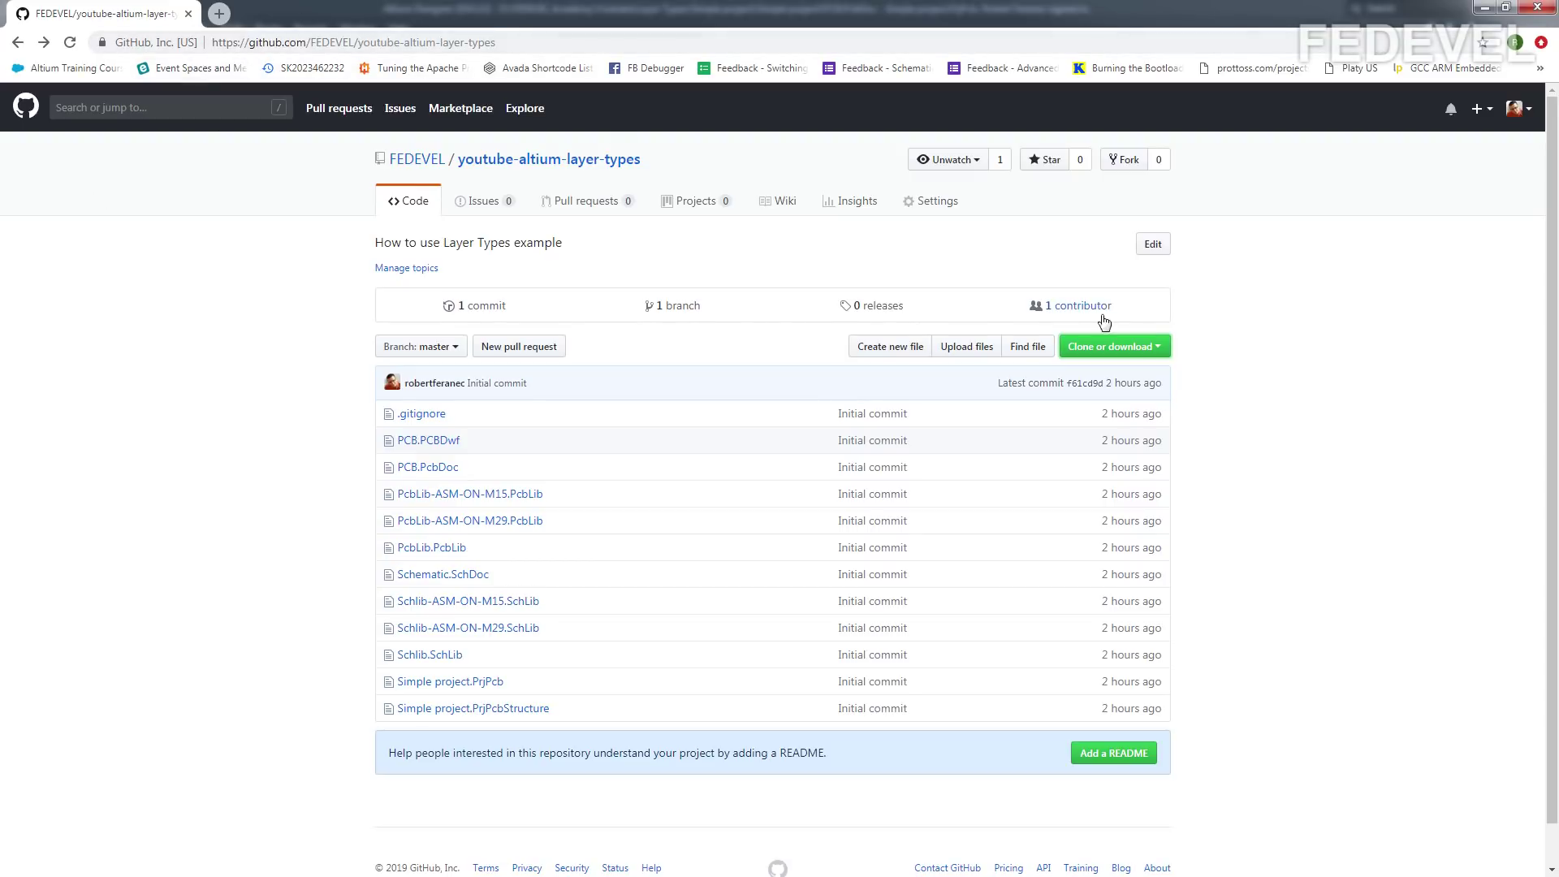
- Show the clone and download options of the youtube-altium-layer-types repository on GitHub, and close them
{"action": "left_click", "coordinate": [1111, 346]}
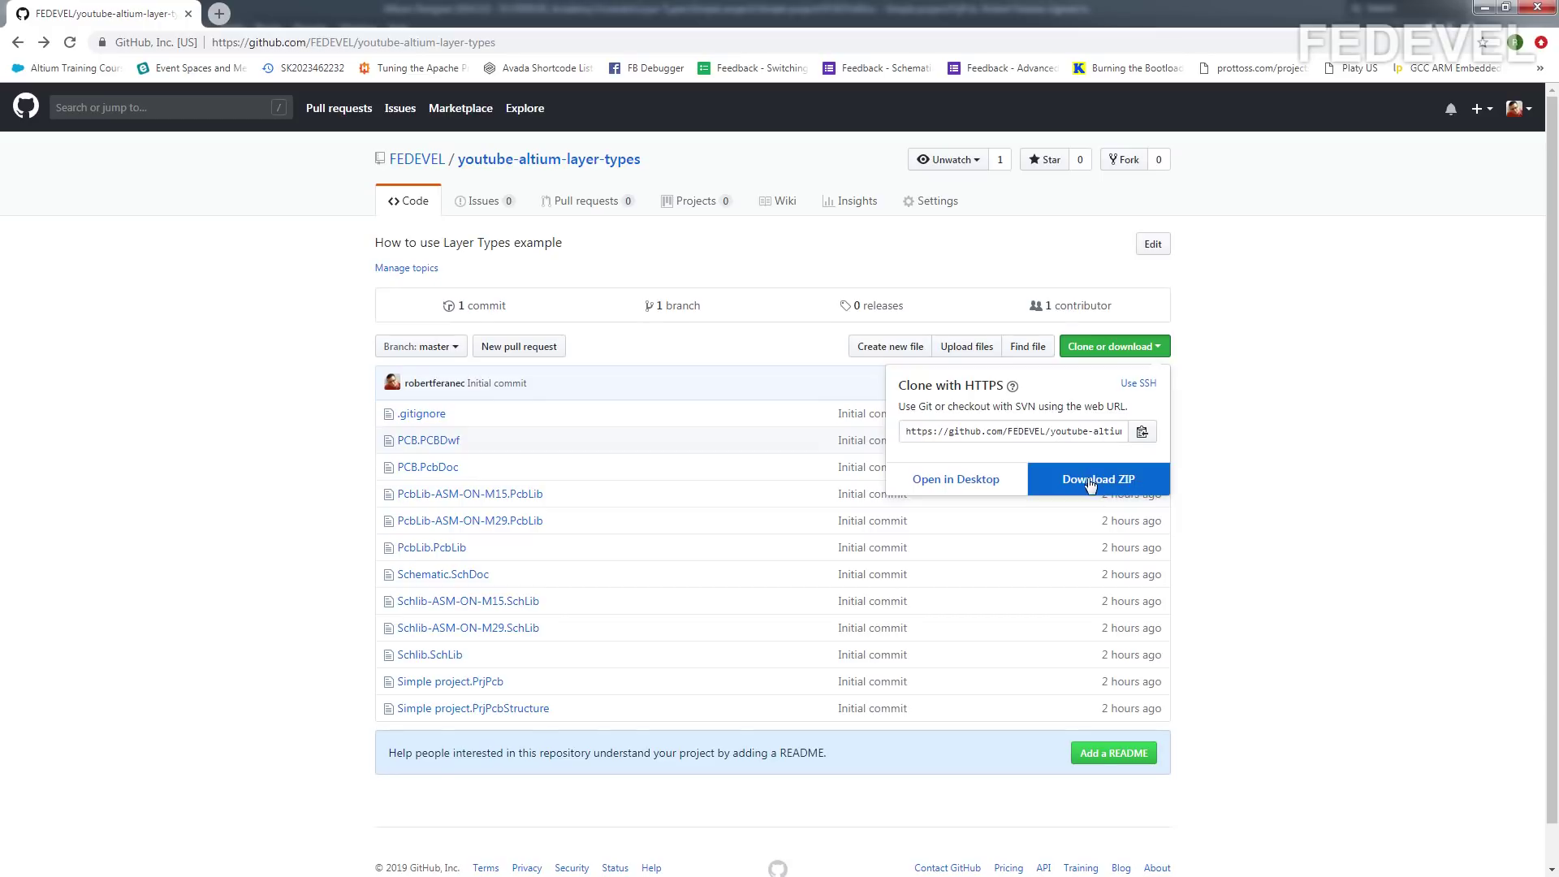
{"action": "left_click", "coordinate": [1362, 507]}
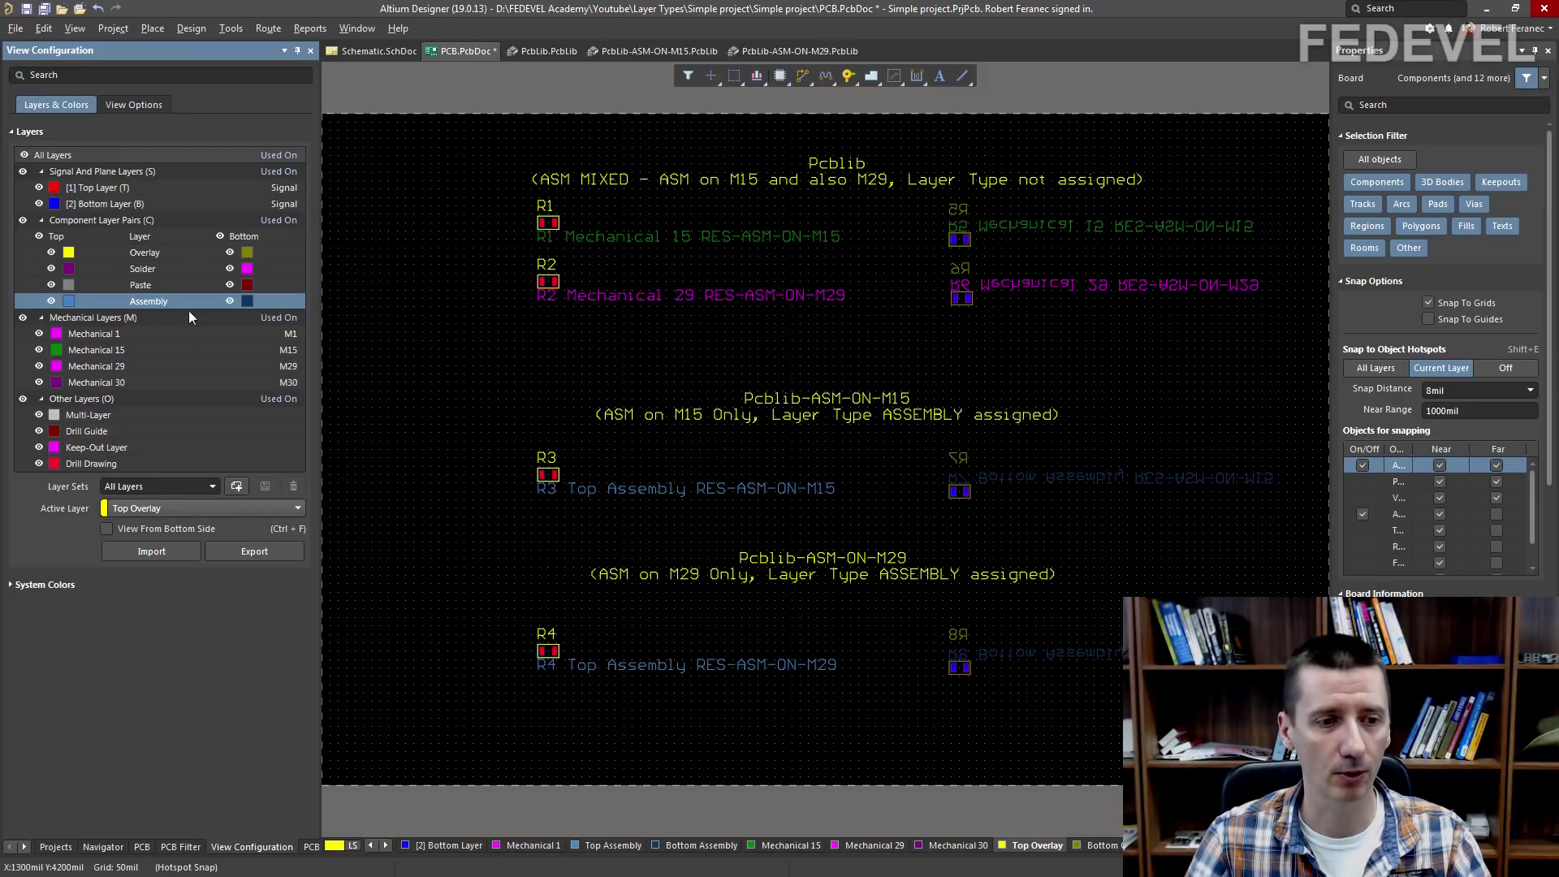
- Start adding another component layer pair to the PCB, examine the available layer types and cancel without adding it
{"action": "right_click", "coordinate": [182, 302]}
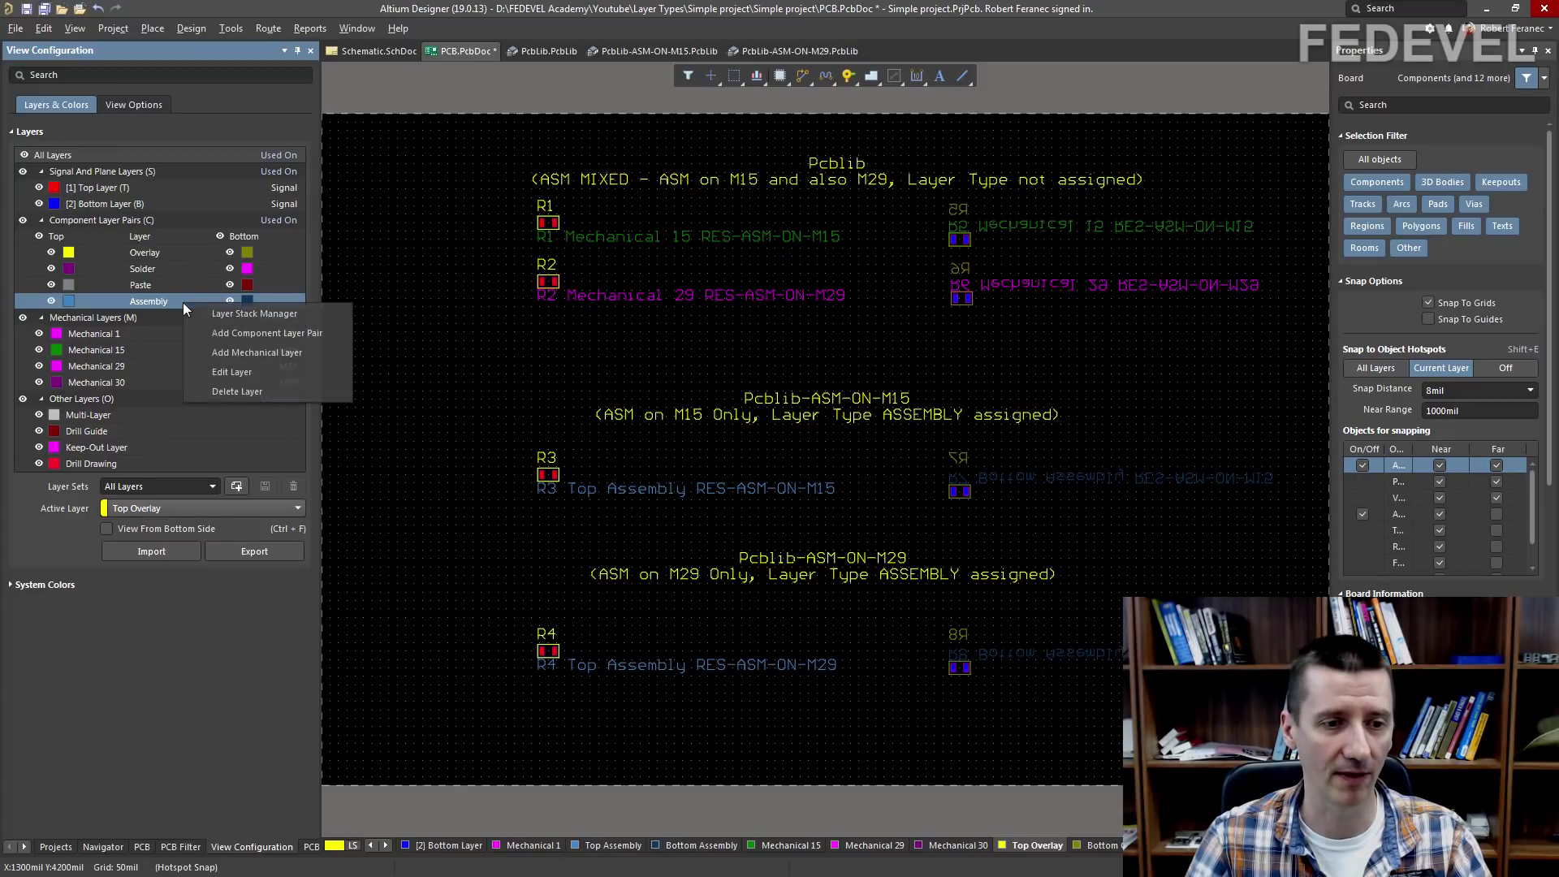
{"action": "left_click", "coordinate": [219, 332]}
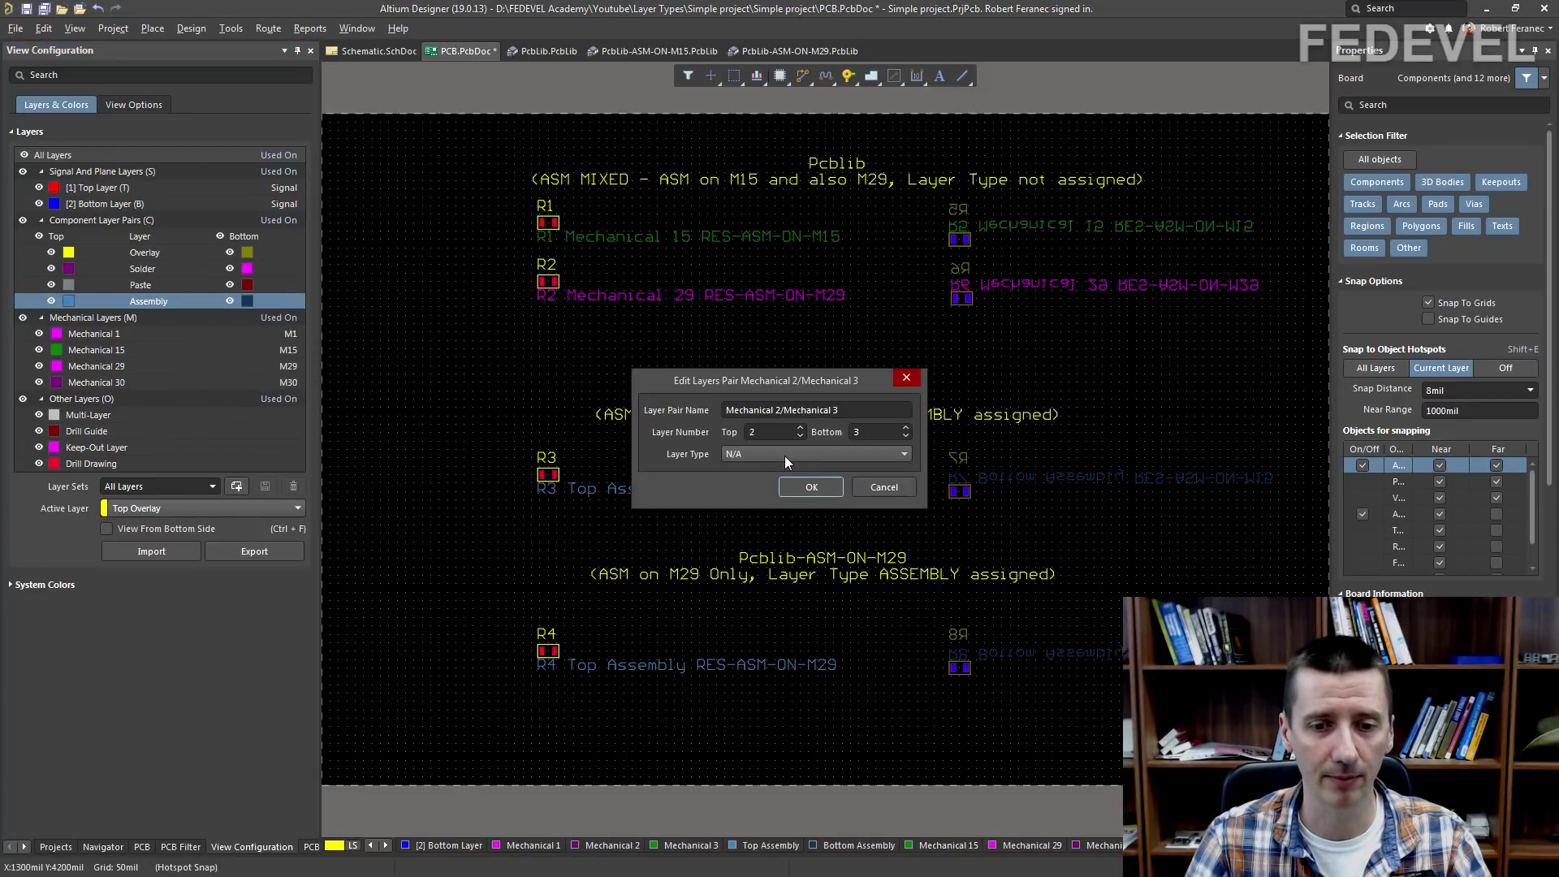
{"action": "left_click", "coordinate": [785, 455]}
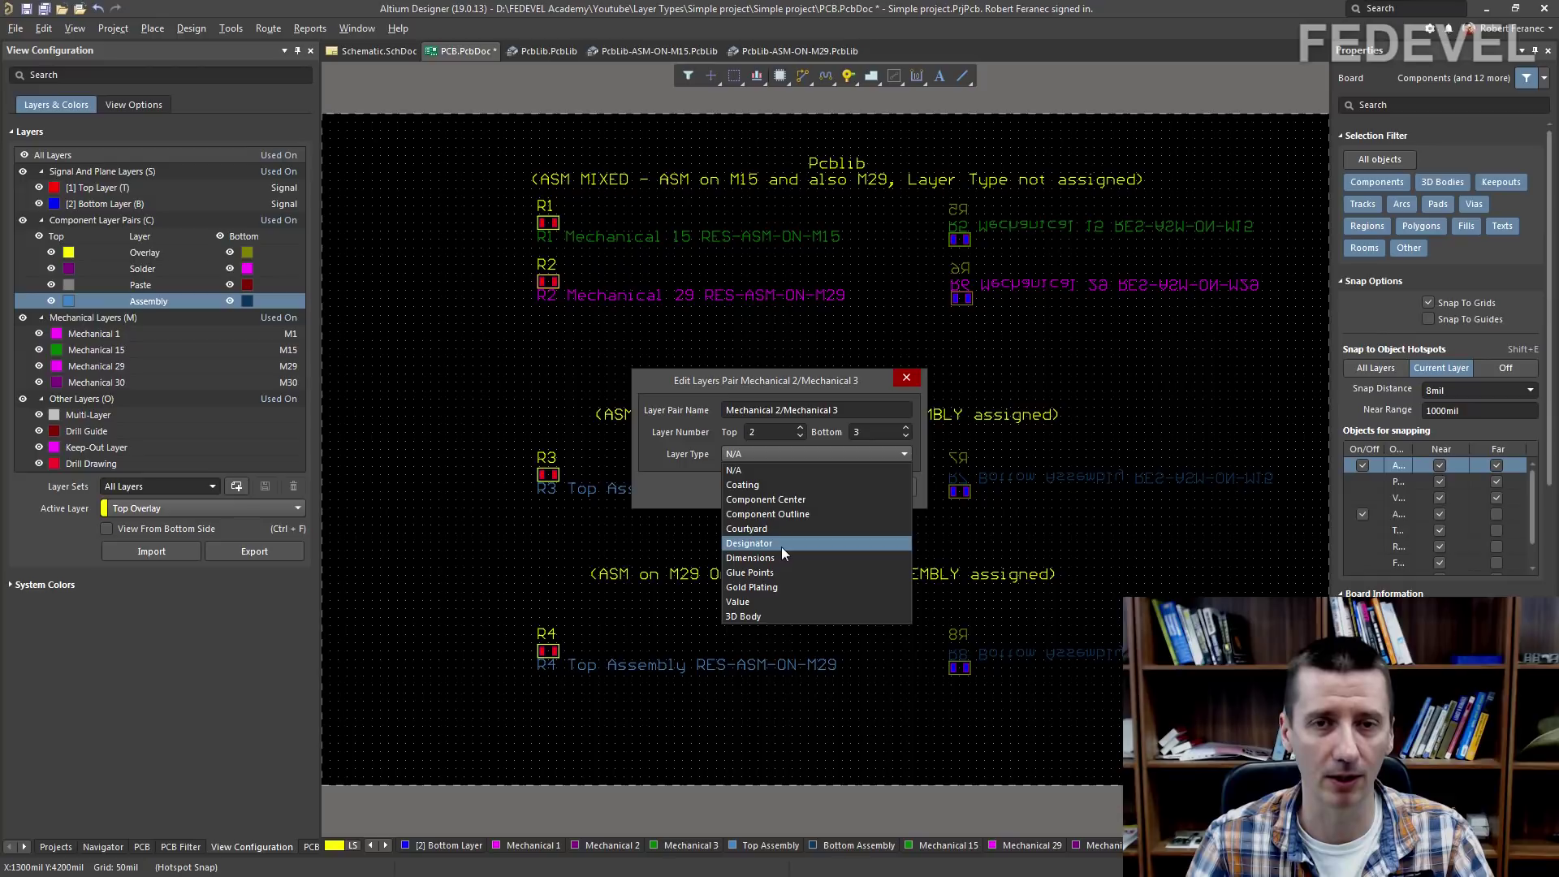
{"action": "left_click", "coordinate": [862, 389]}
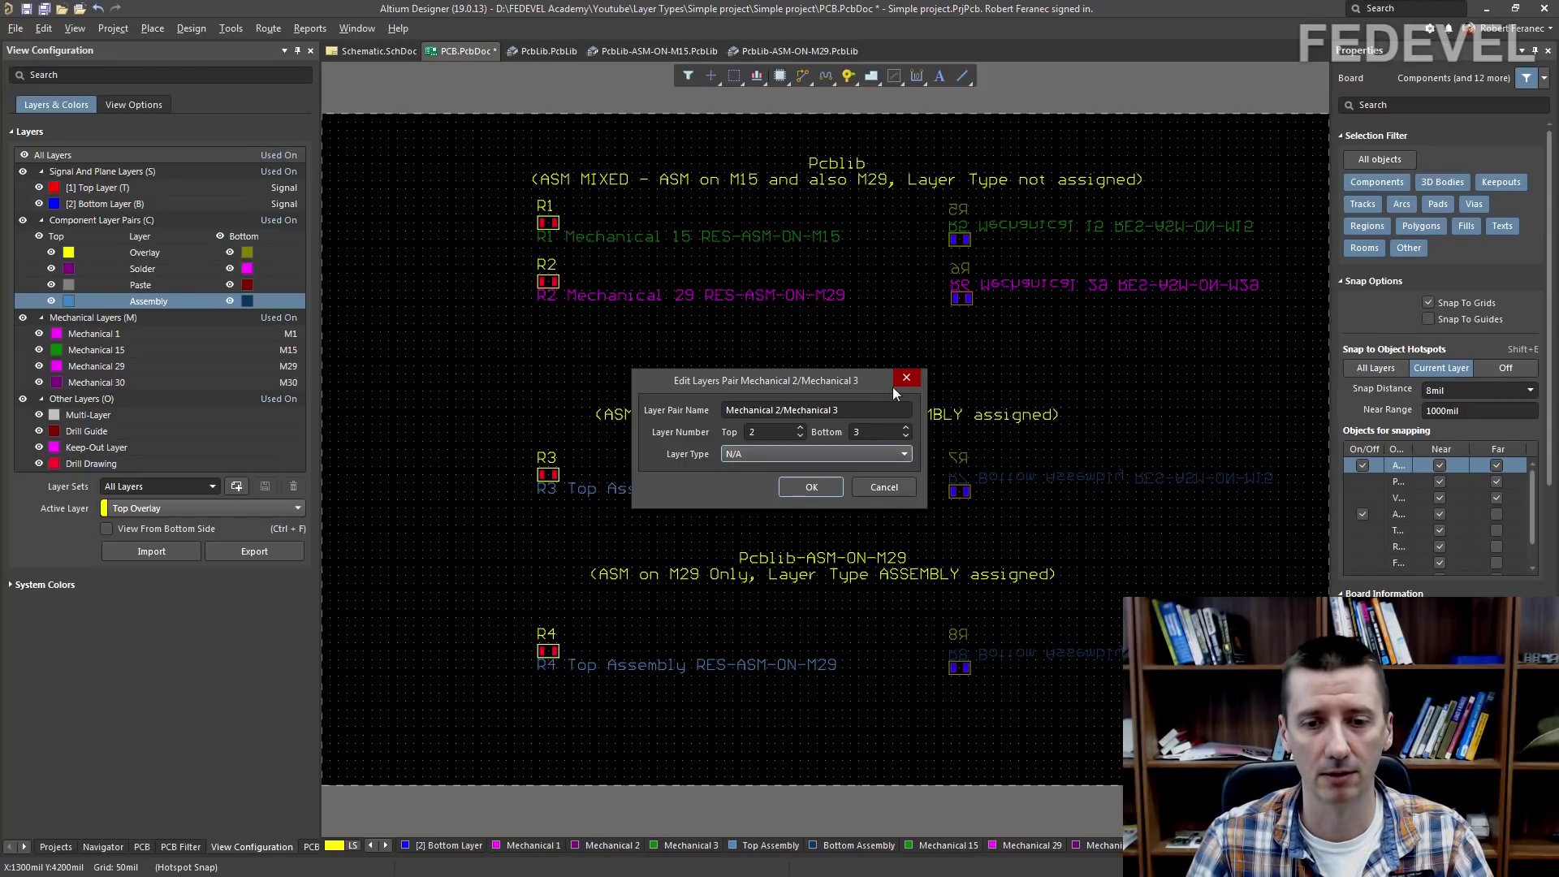
{"action": "left_click", "coordinate": [906, 379]}
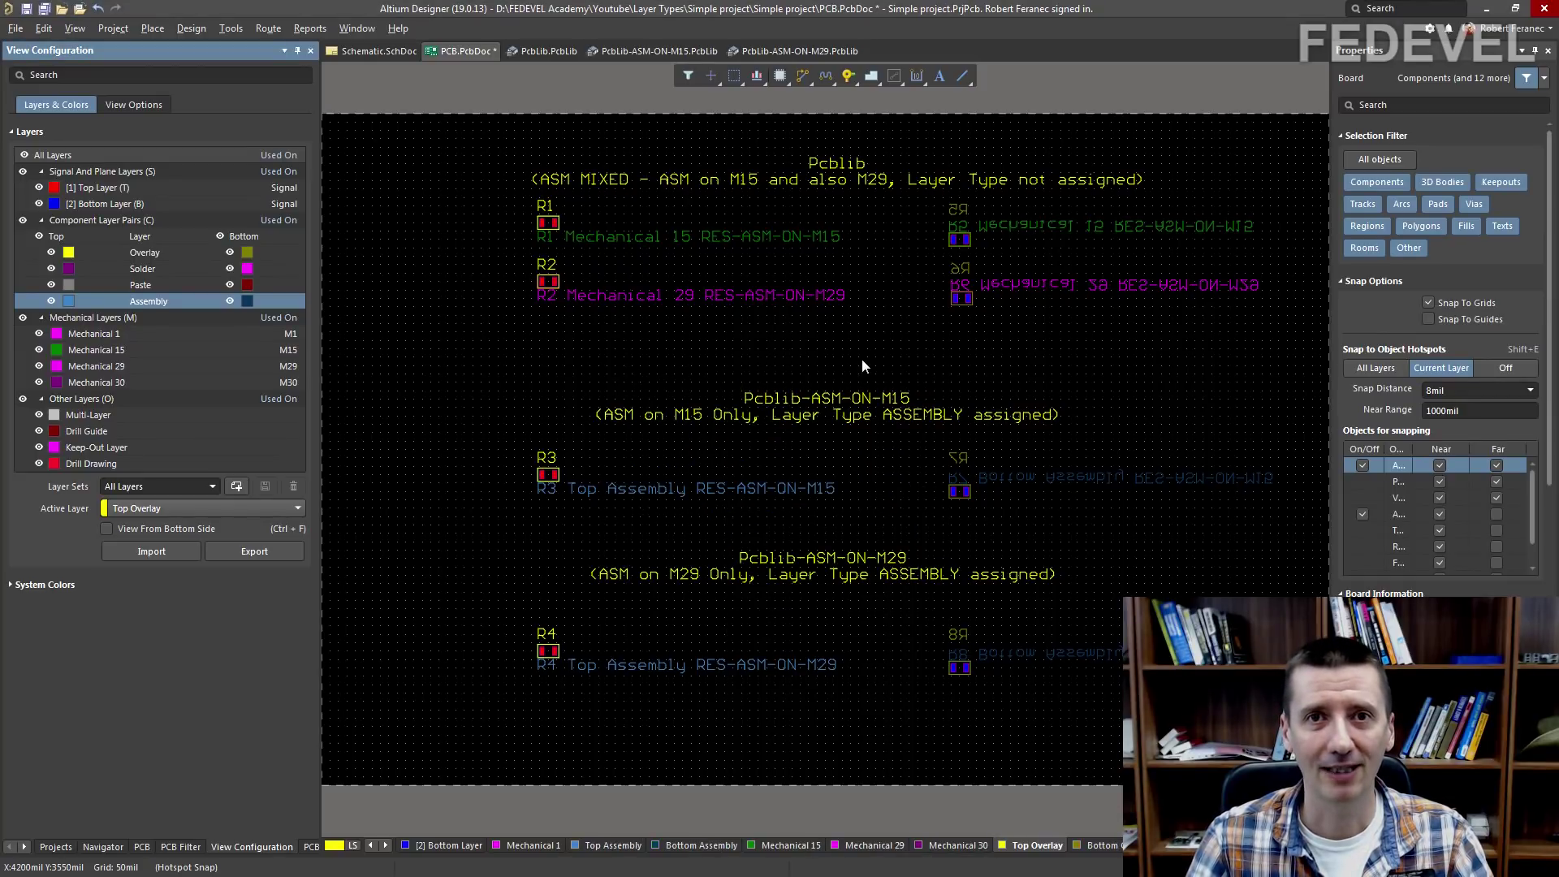